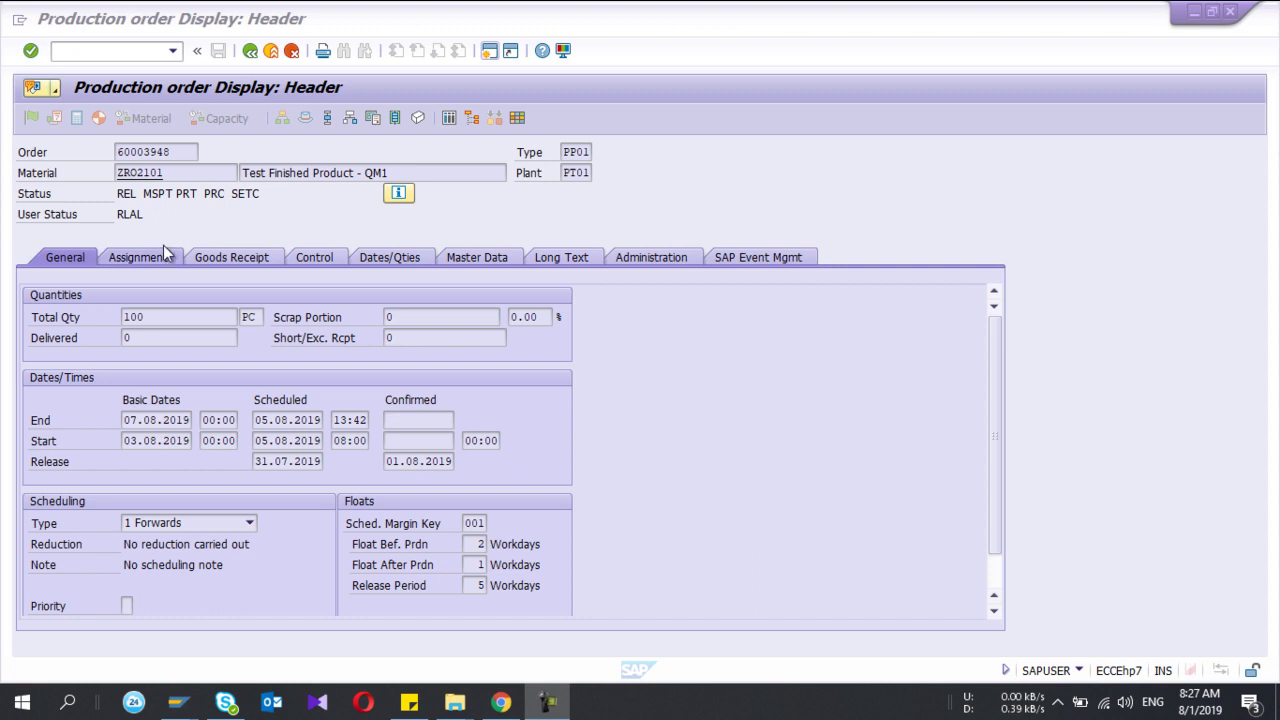
Show transaction code CO03 in the status bar while viewing order 60003948's header.
click(1078, 670)
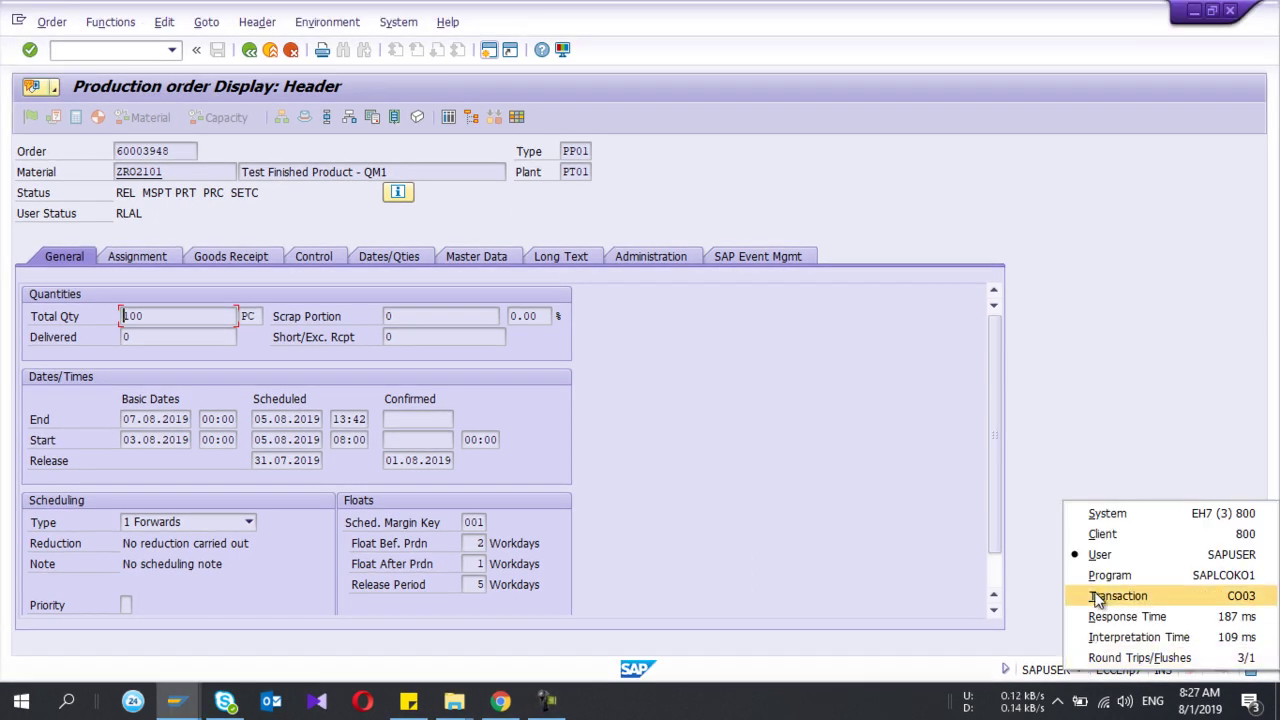
click(1097, 598)
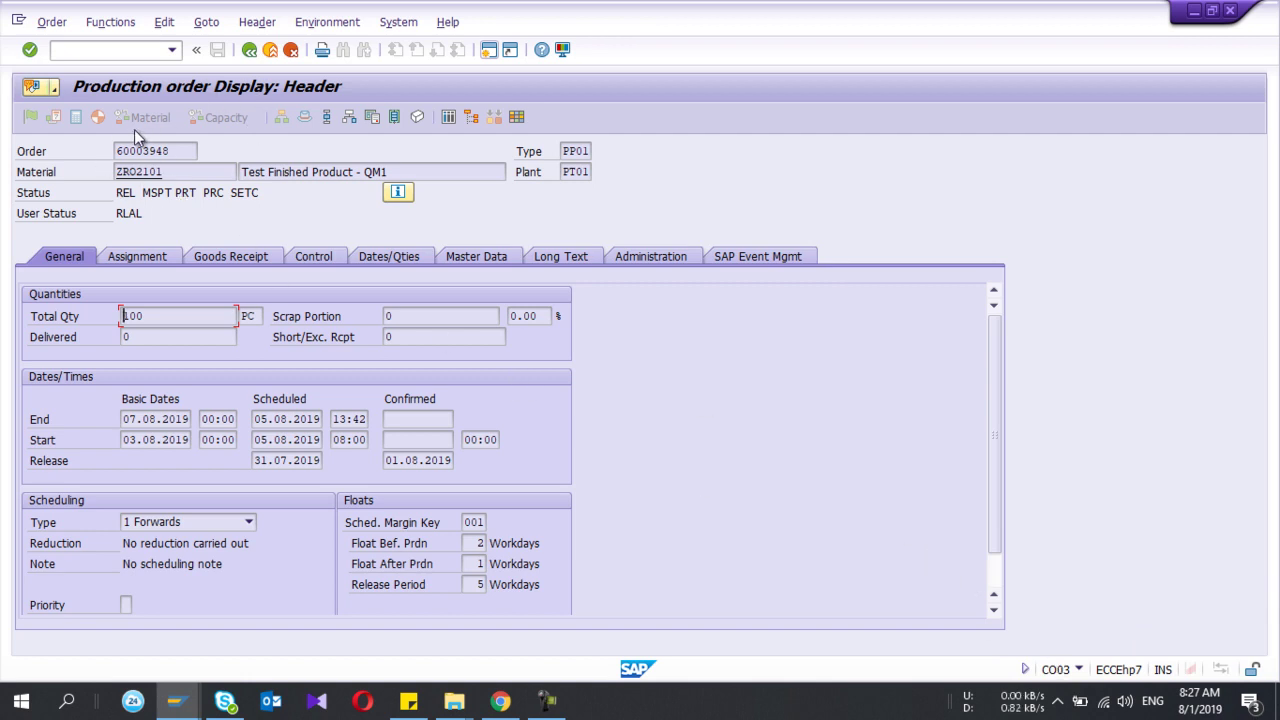
drag(174, 151, 72, 144)
click(72, 145)
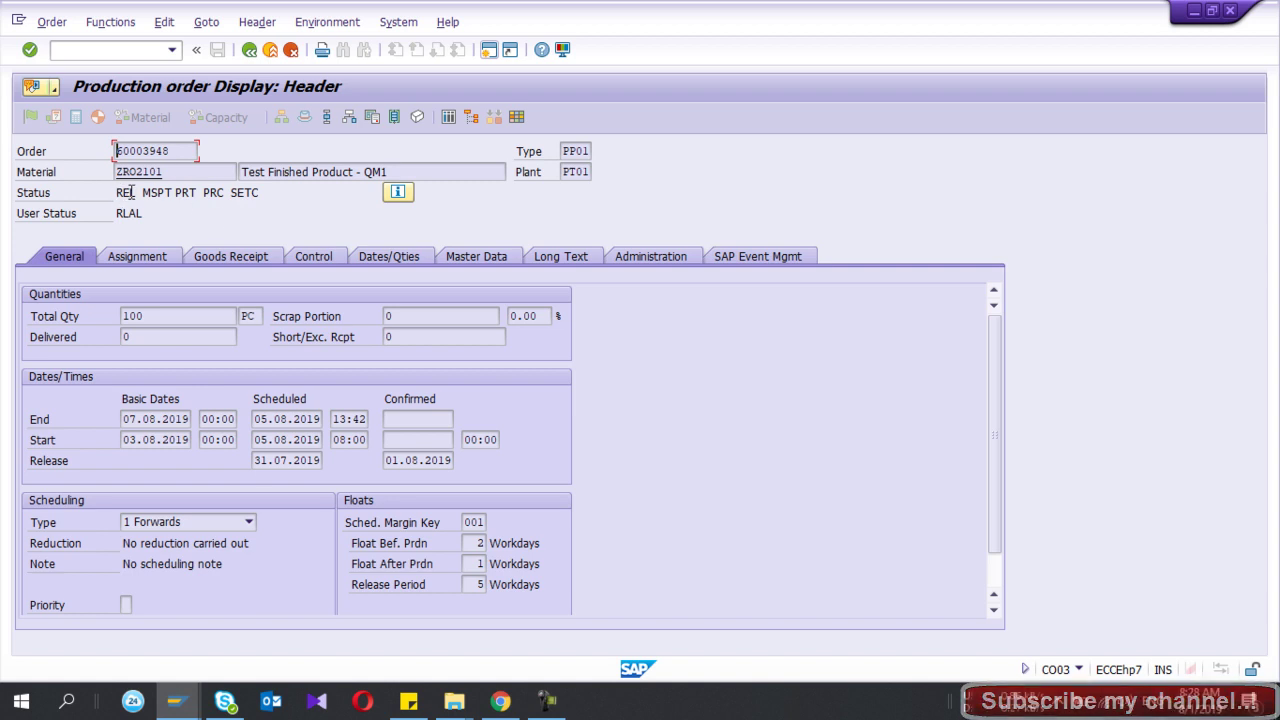
Review order 60003948's operations and components, then switch to the Enter Time Ticket window.
click(330, 117)
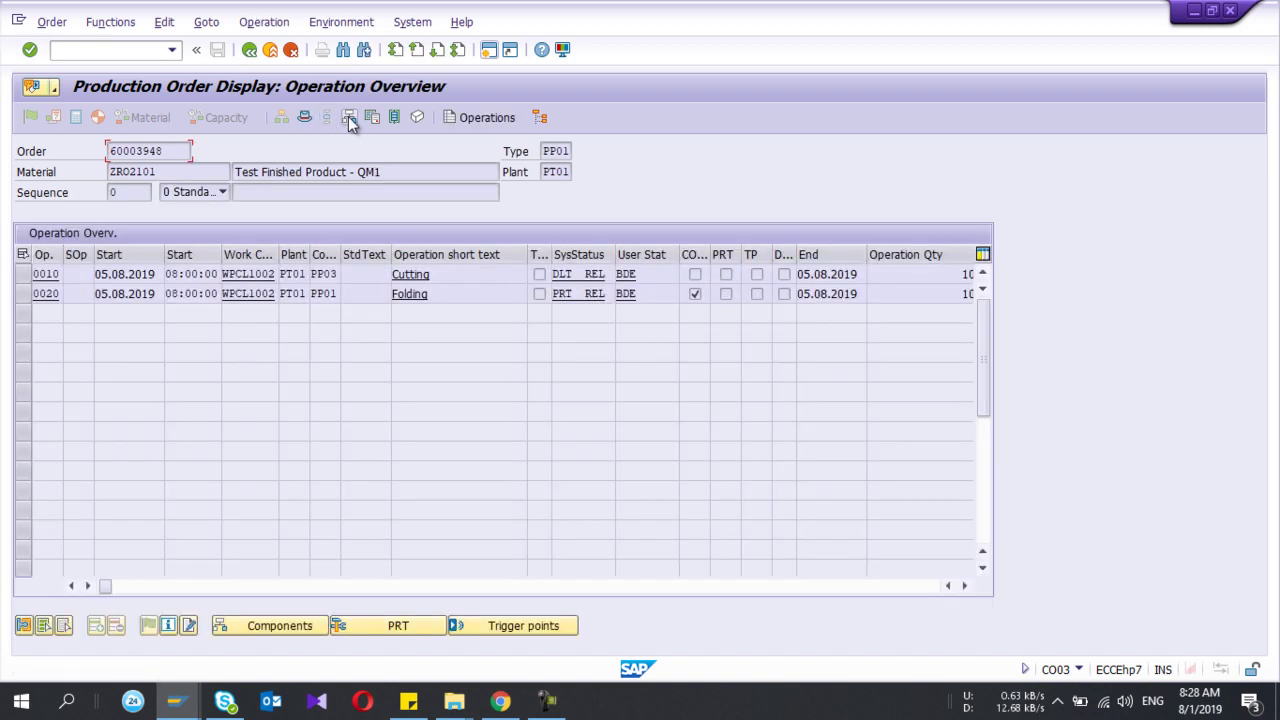
click(348, 116)
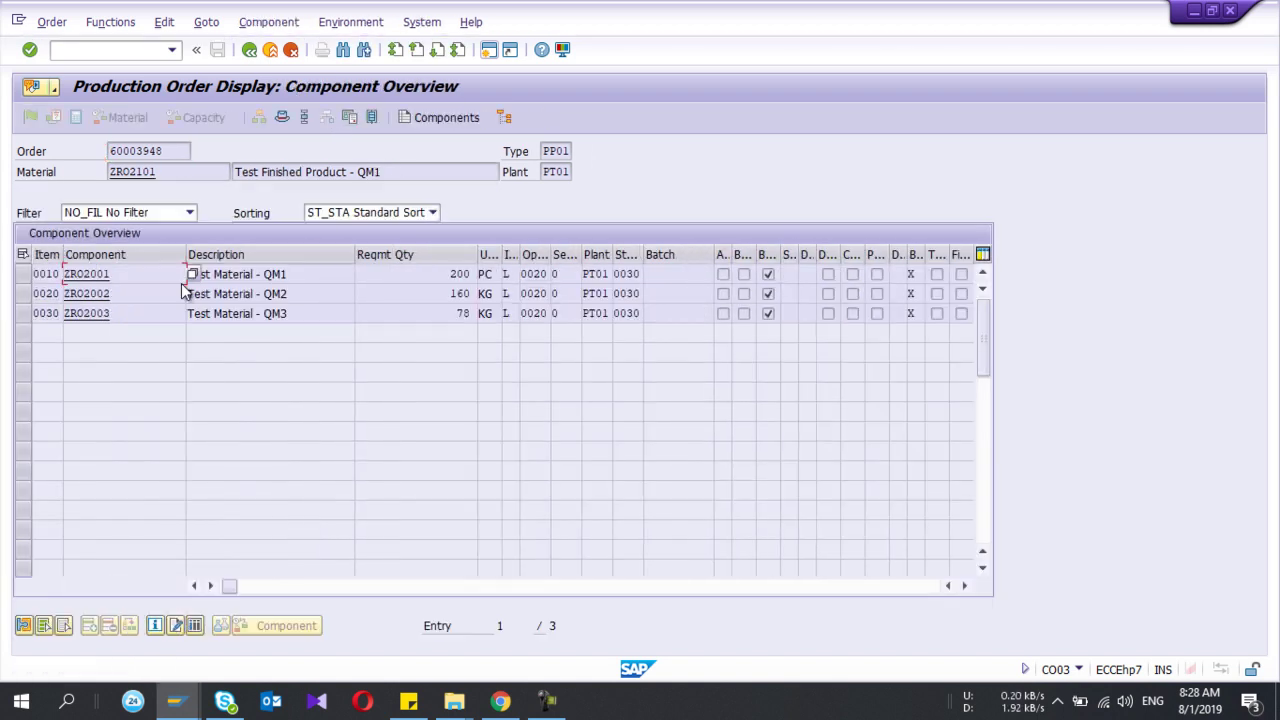
click(250, 55)
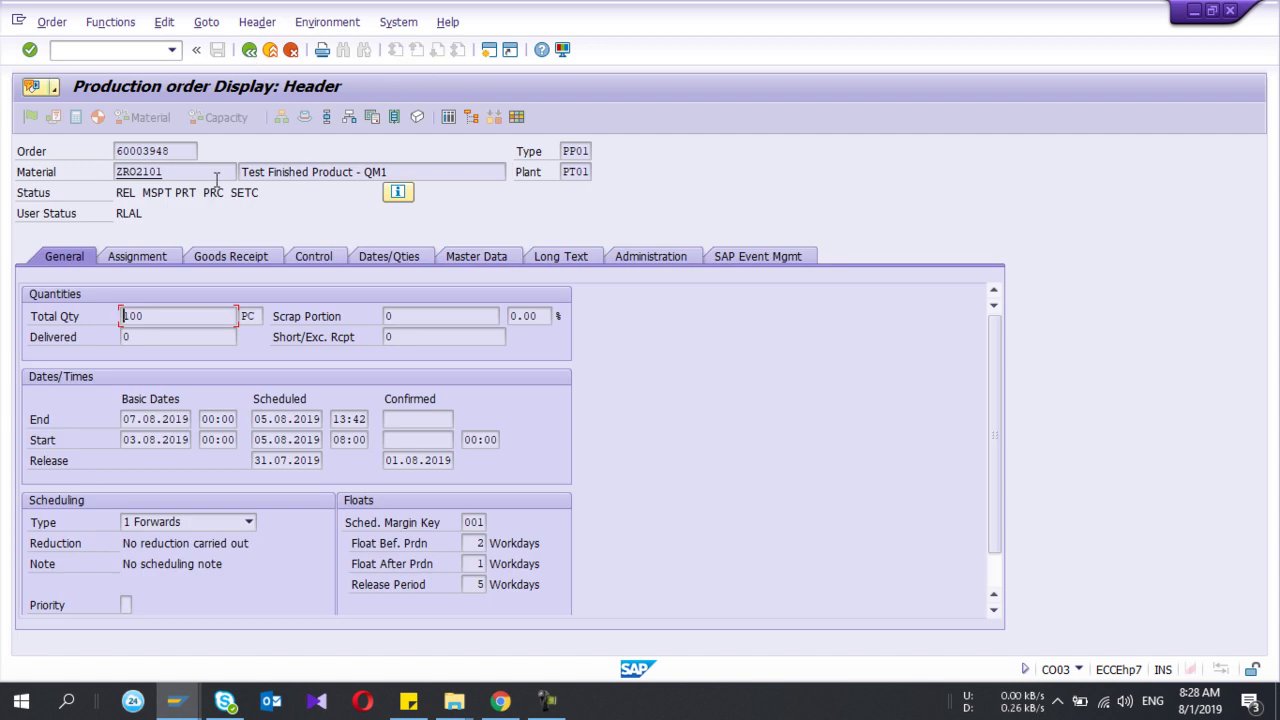
mouse_move(184, 705)
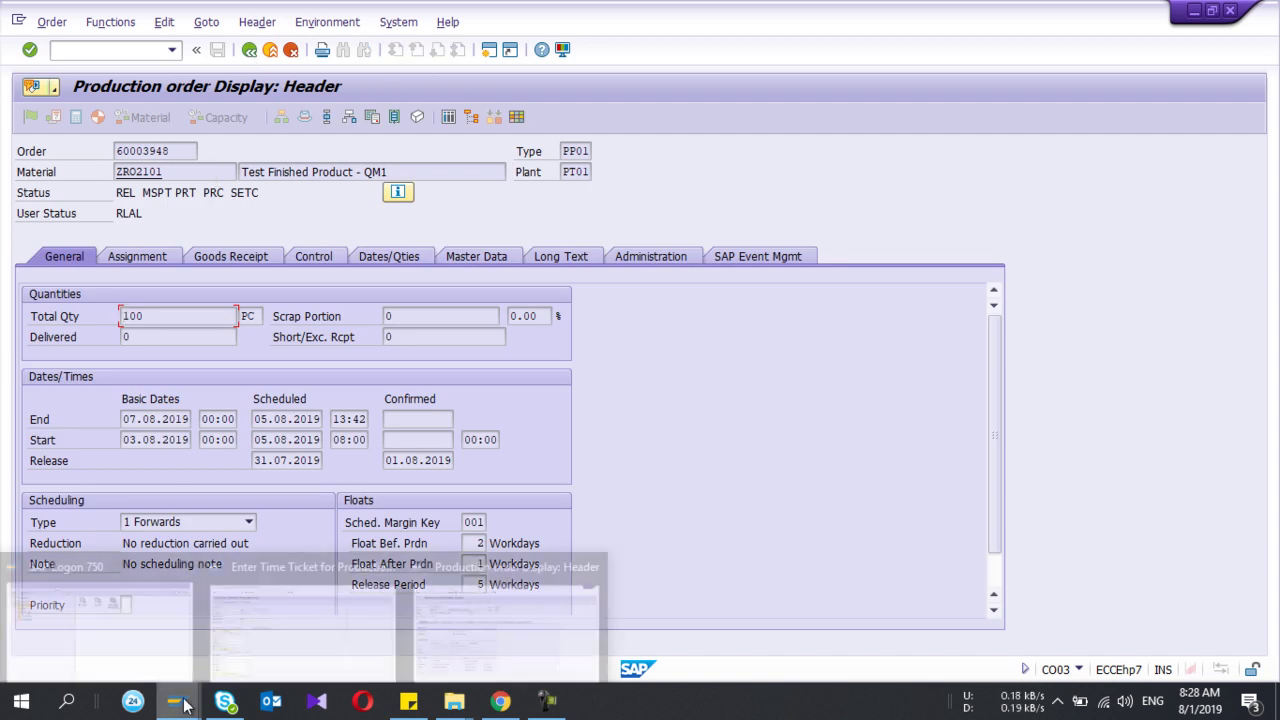
click(291, 606)
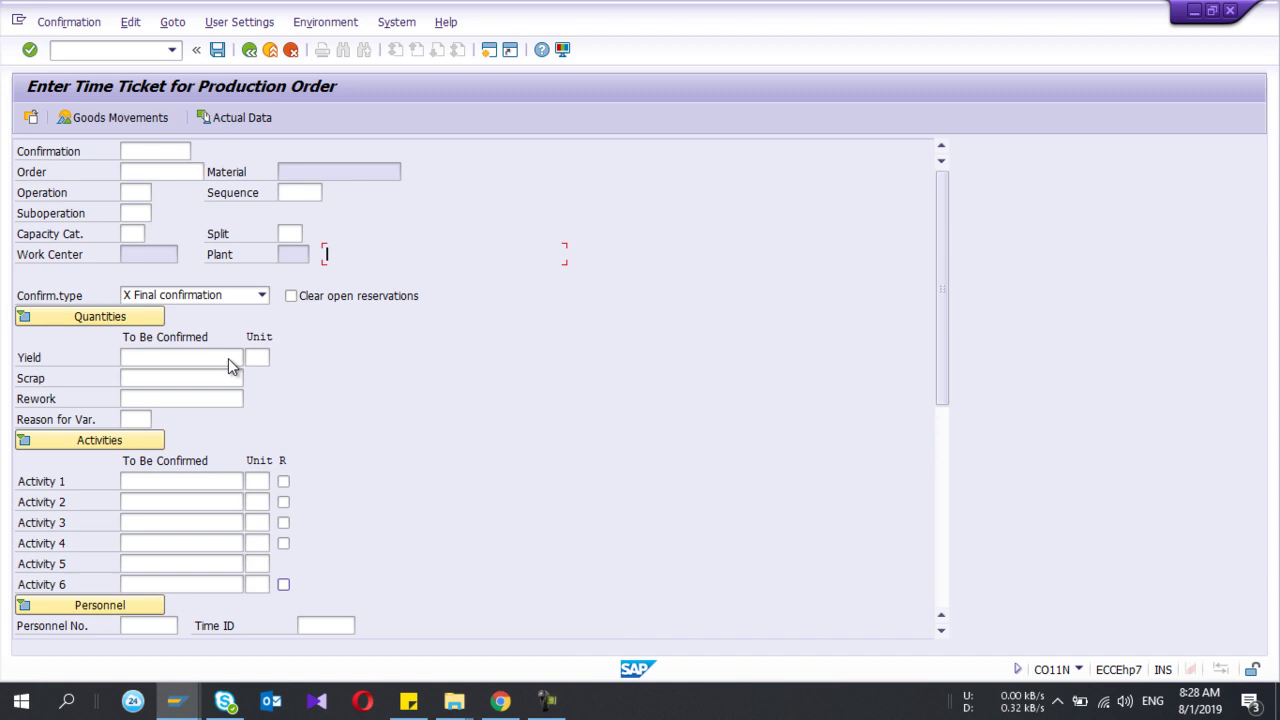
click(73, 51)
text(/nco11n)
key(Return)
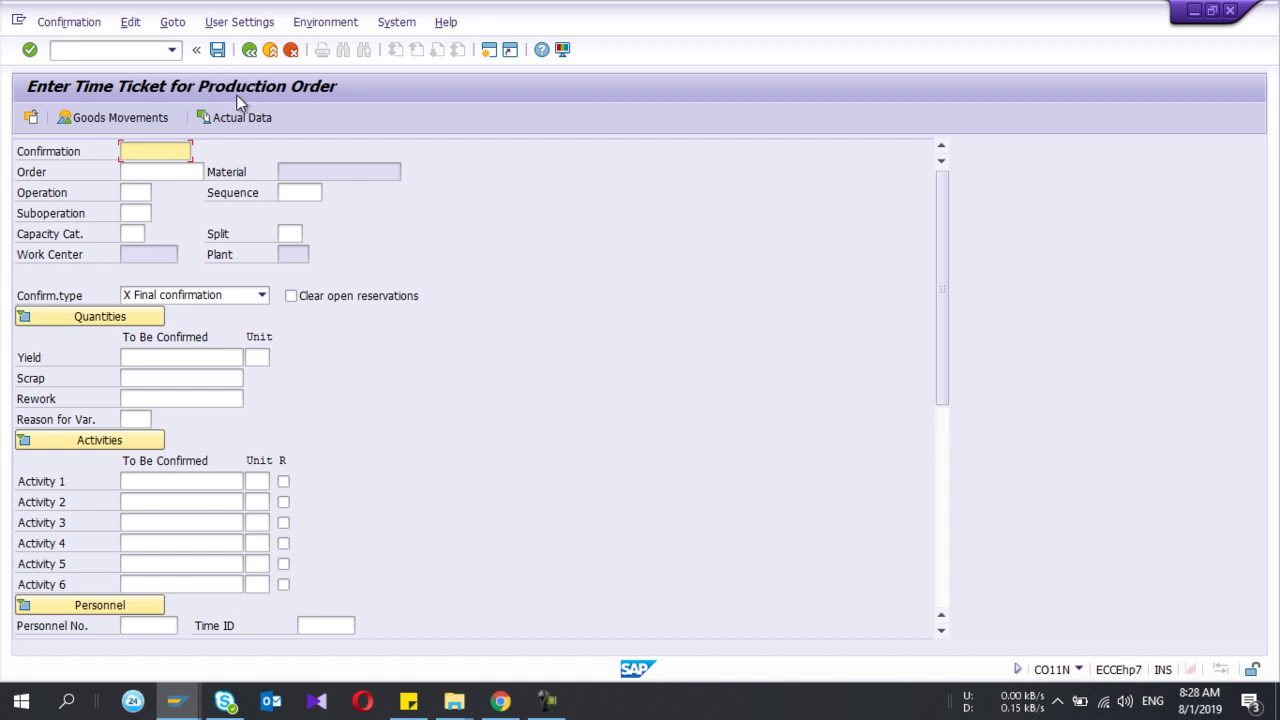
Load order 60003948 into the time ticket, proposing operation 0020 with 1.0/3.0/1.0 hours.
click(172, 177)
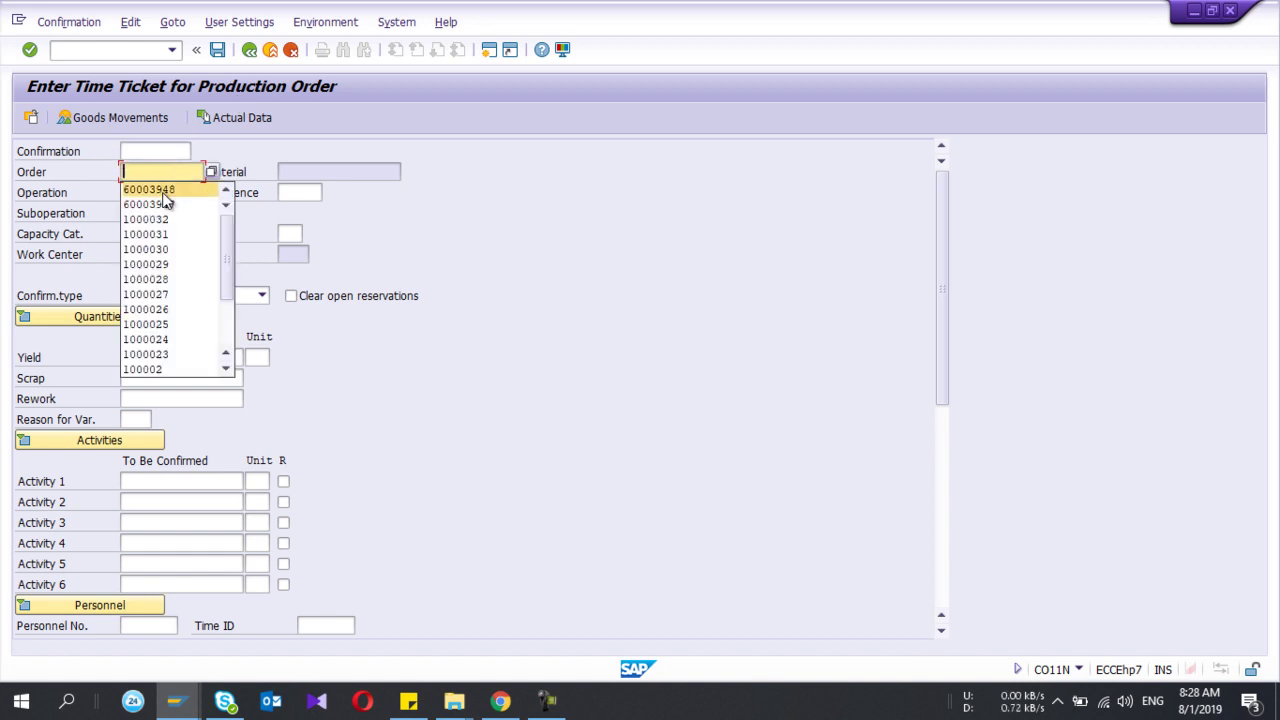
click(165, 189)
key(Return)
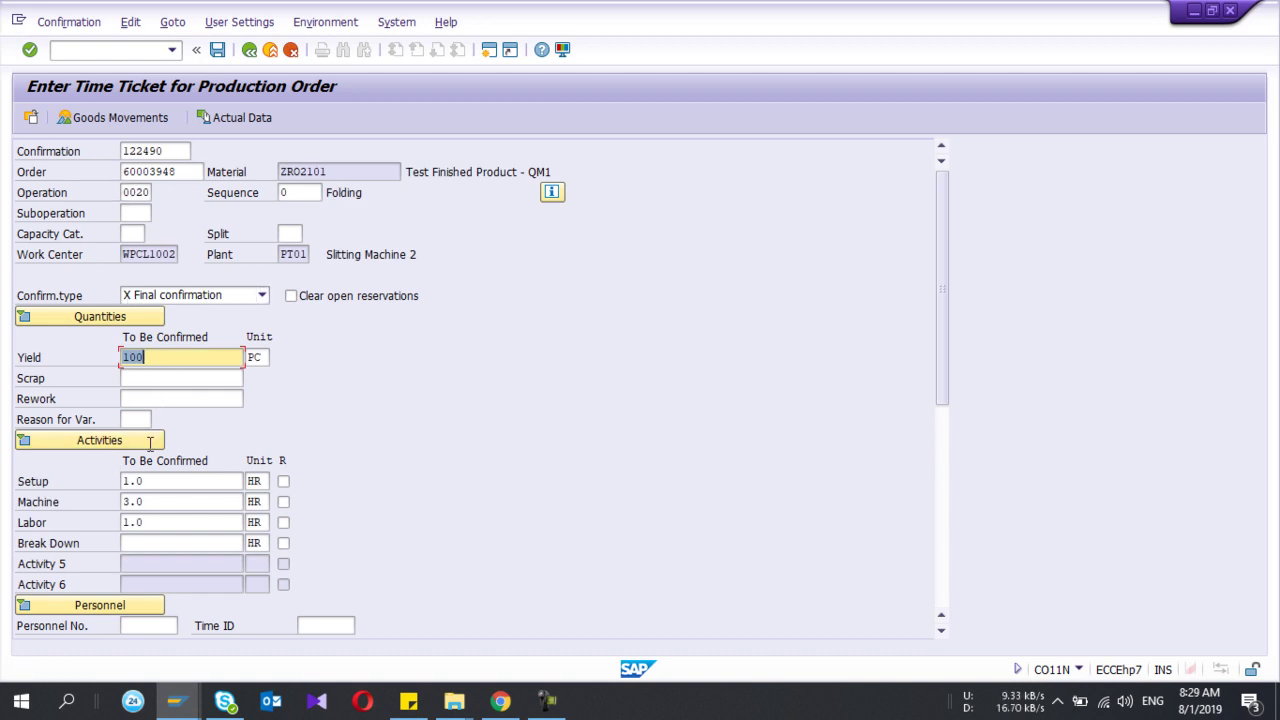
double_click(152, 364)
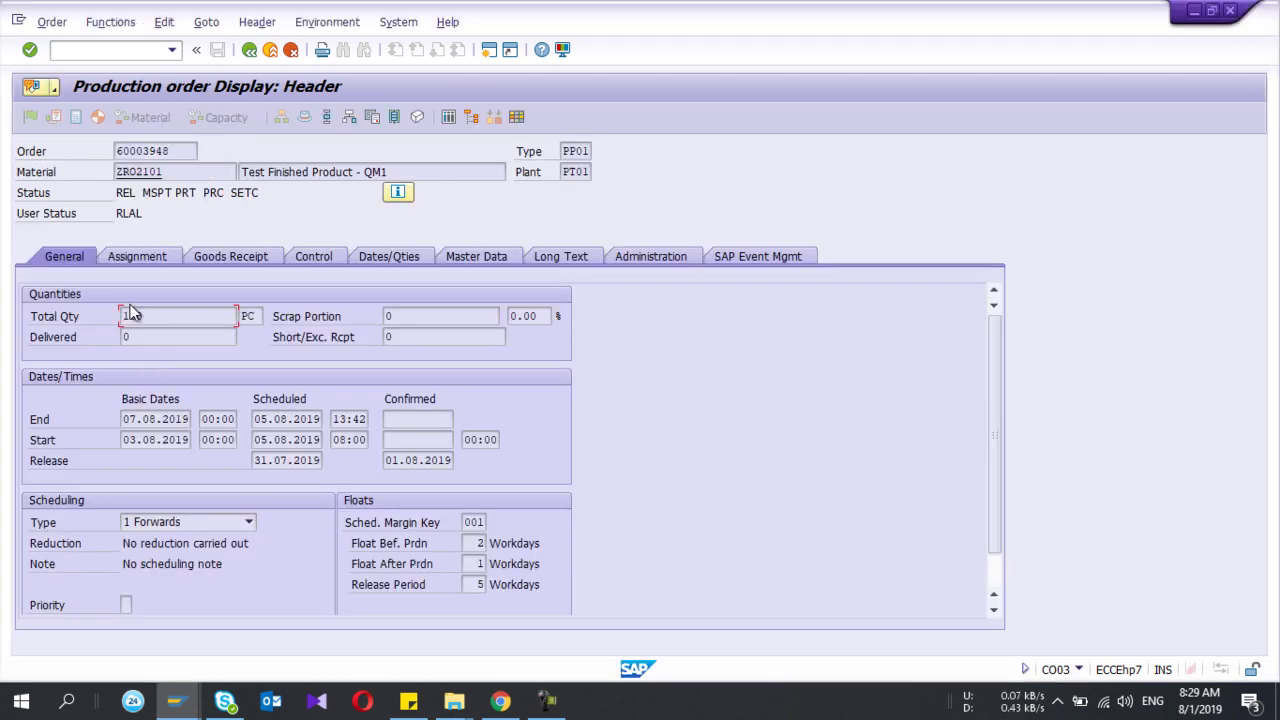
key(F3)
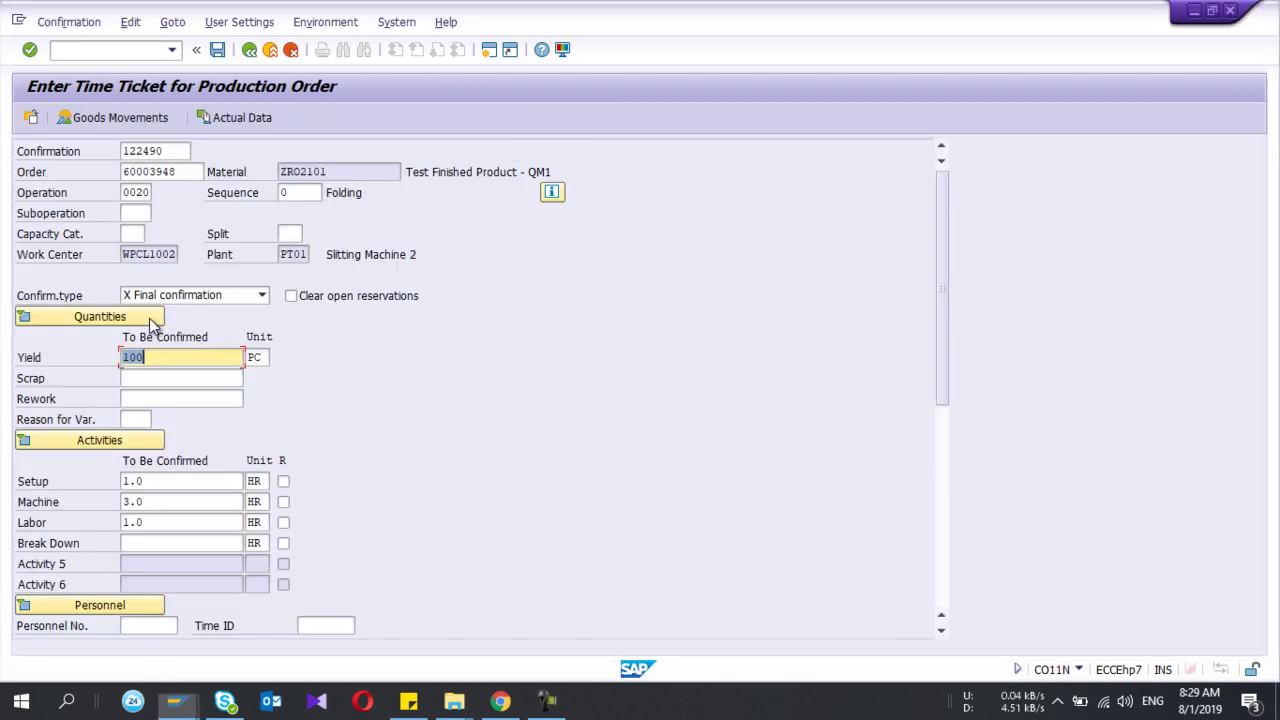
click(198, 305)
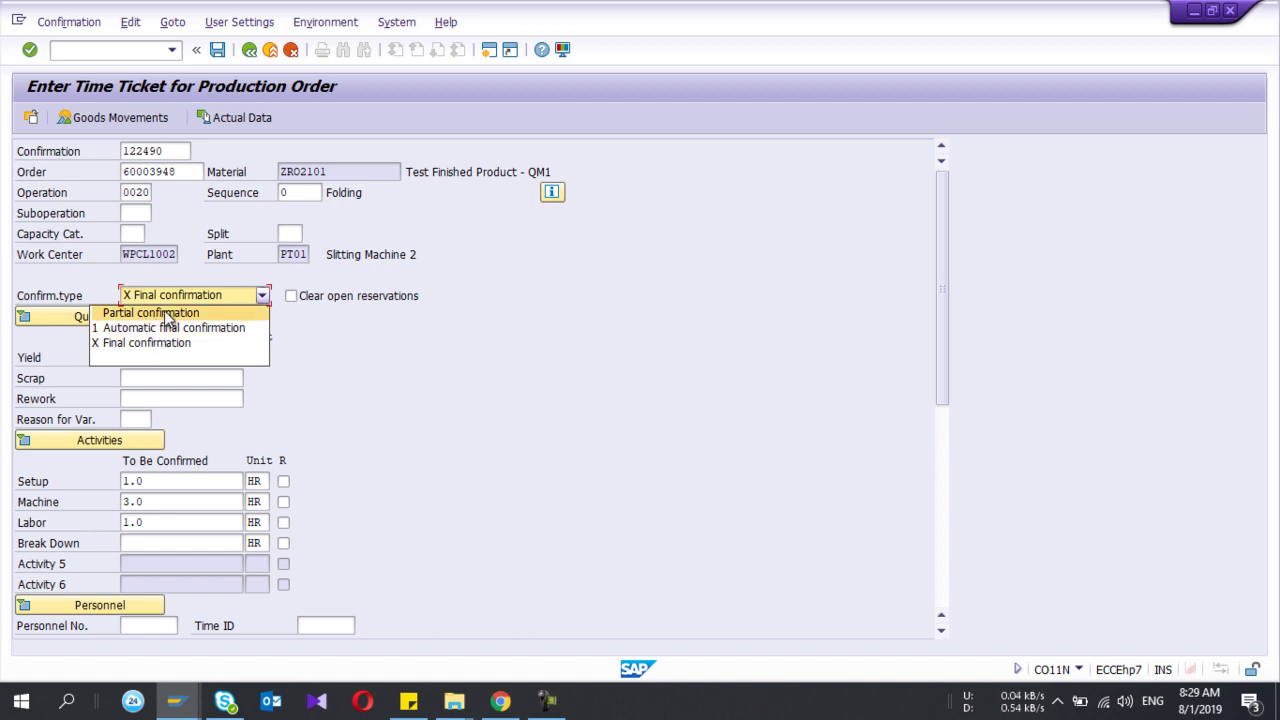
Keep X Final confirmation and change the Machine activity from 3.0 to 5.0 HR.
click(171, 295)
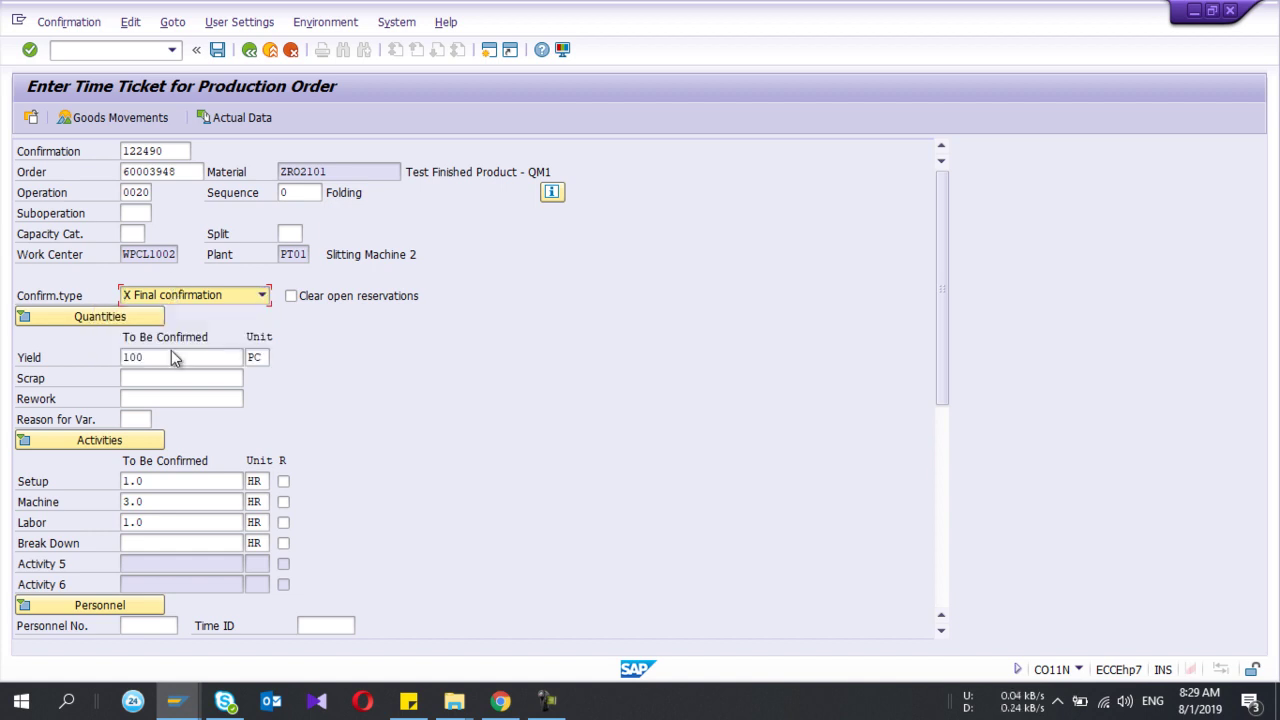
click(144, 502)
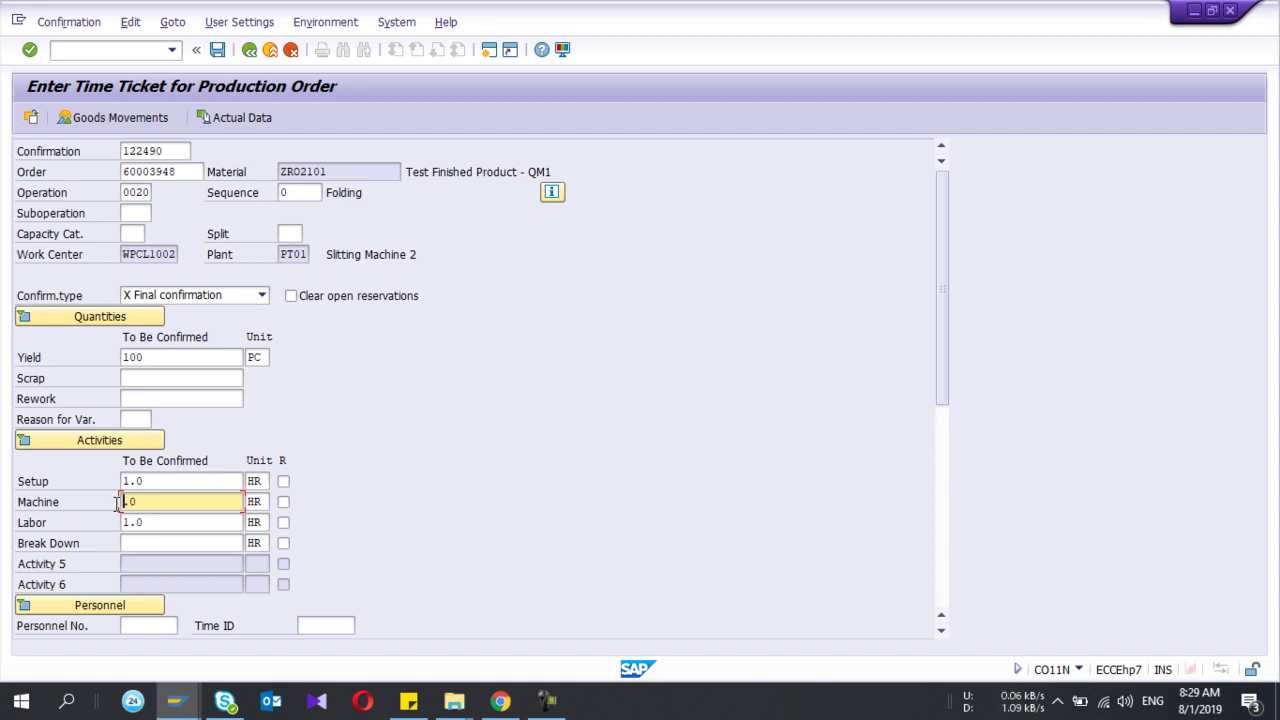
text(5)
scroll(153, 410, down, 3)
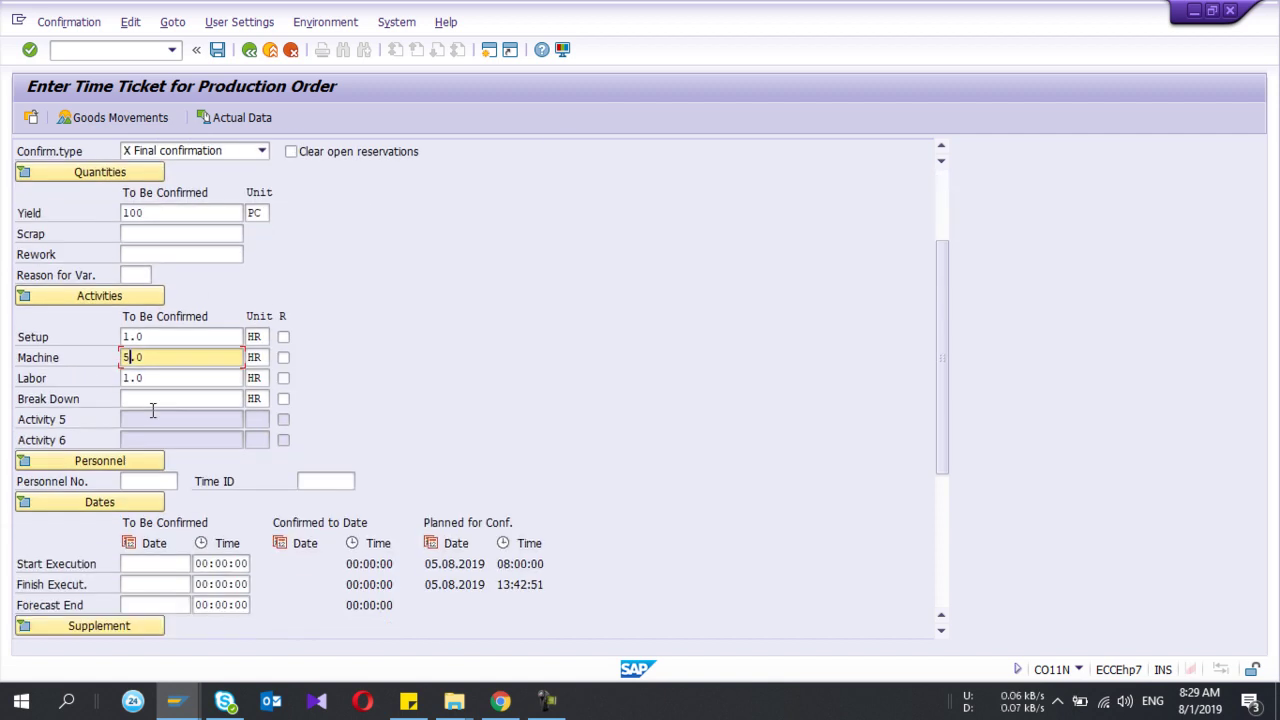
click(172, 236)
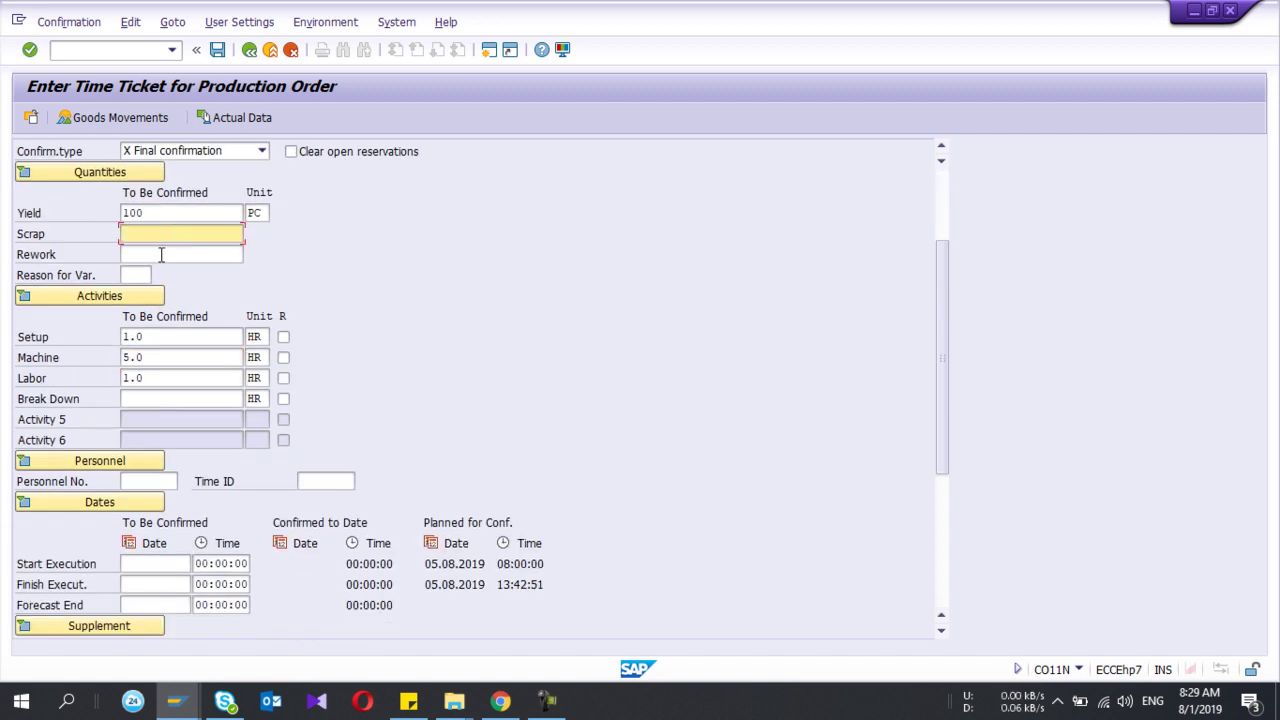
click(162, 254)
click(140, 274)
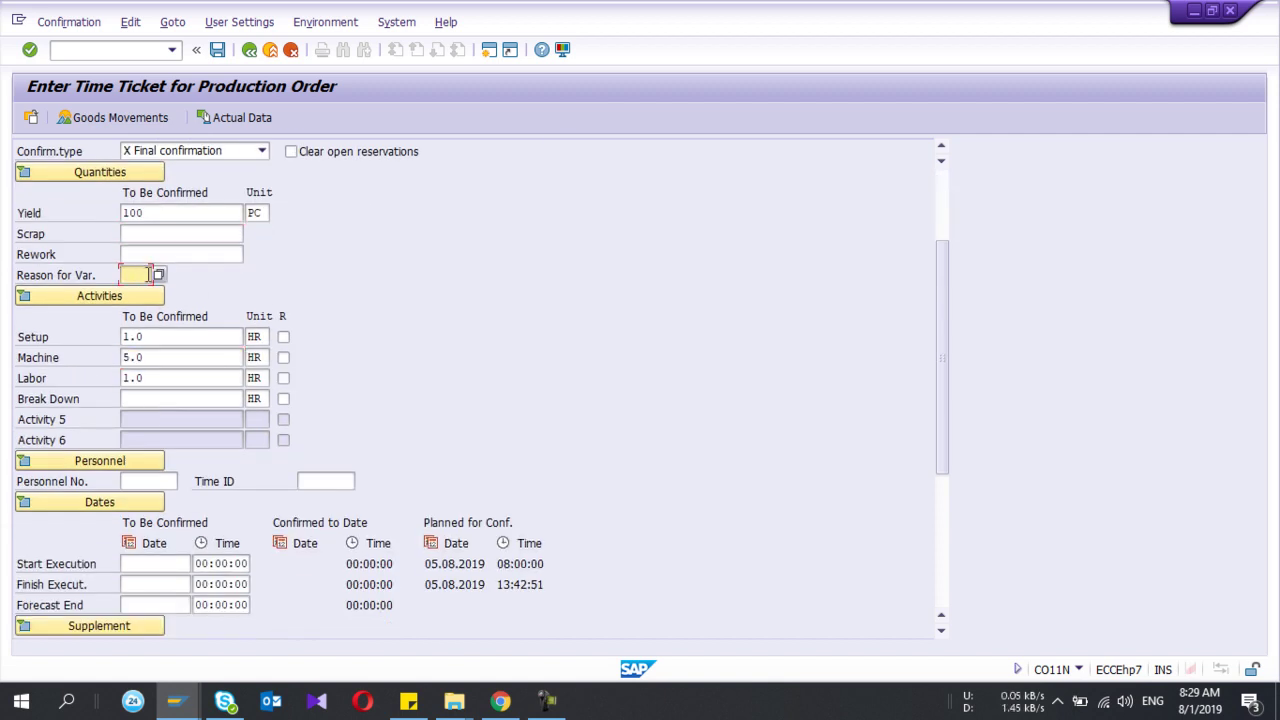
click(159, 275)
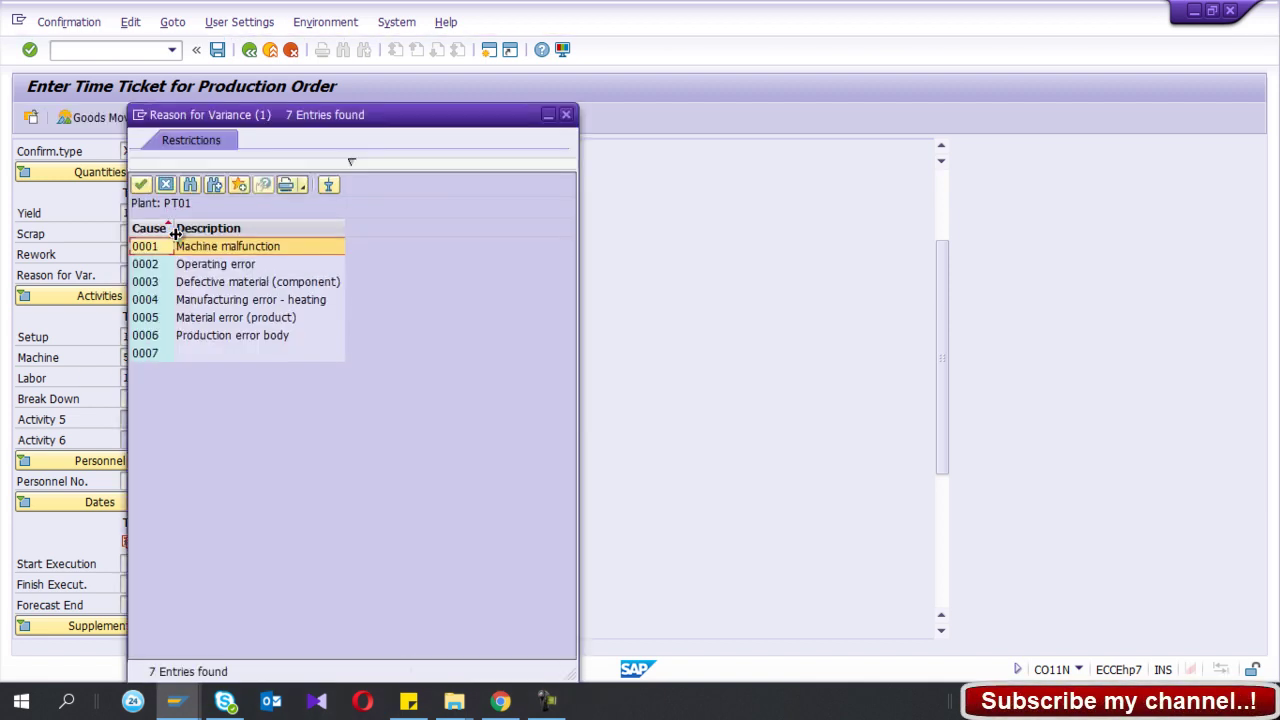
click(566, 114)
scroll(354, 437, down, 2)
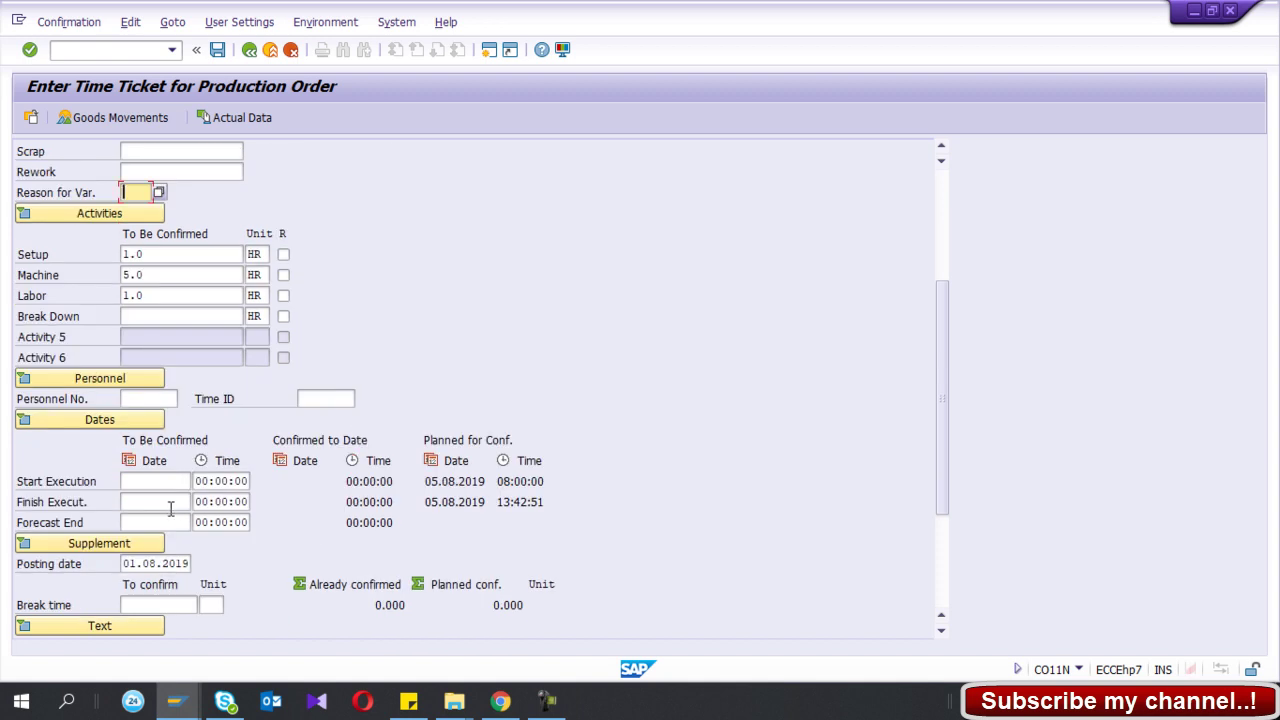
Enter 01.08.2019 as start and finish execution dates, with times 08:00 and 09:00.
click(165, 505)
click(177, 482)
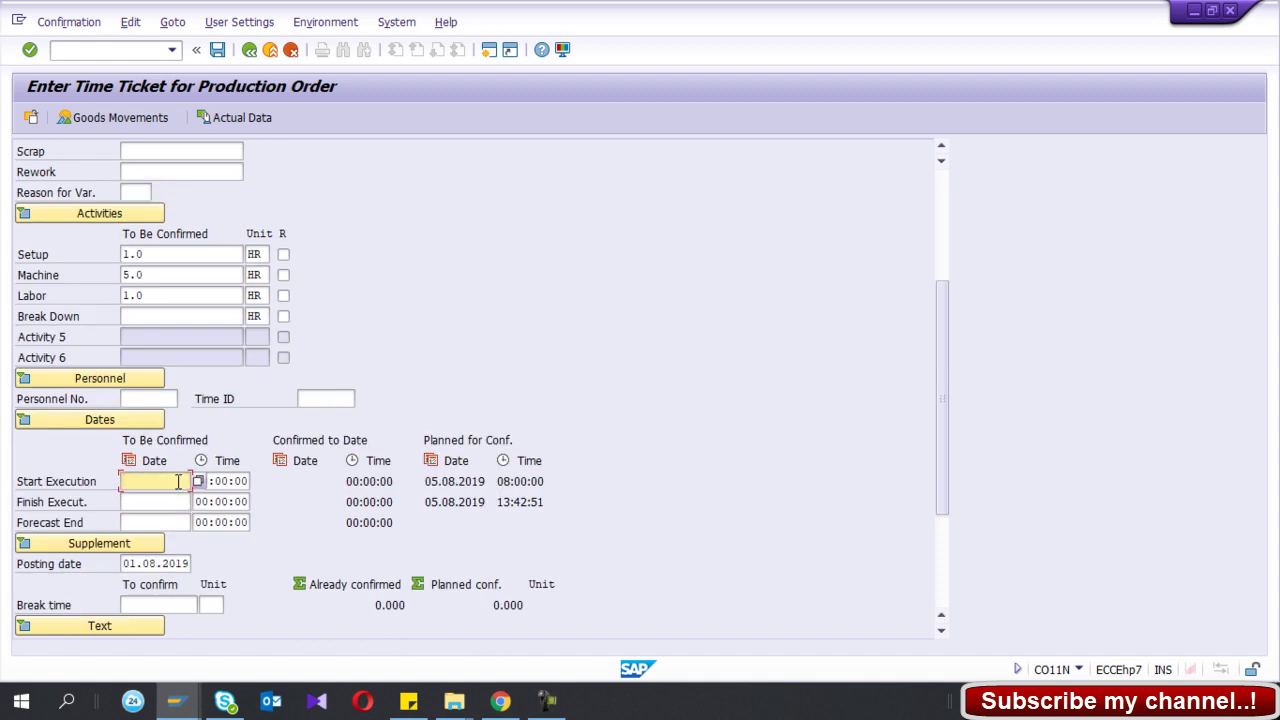
key(F4)
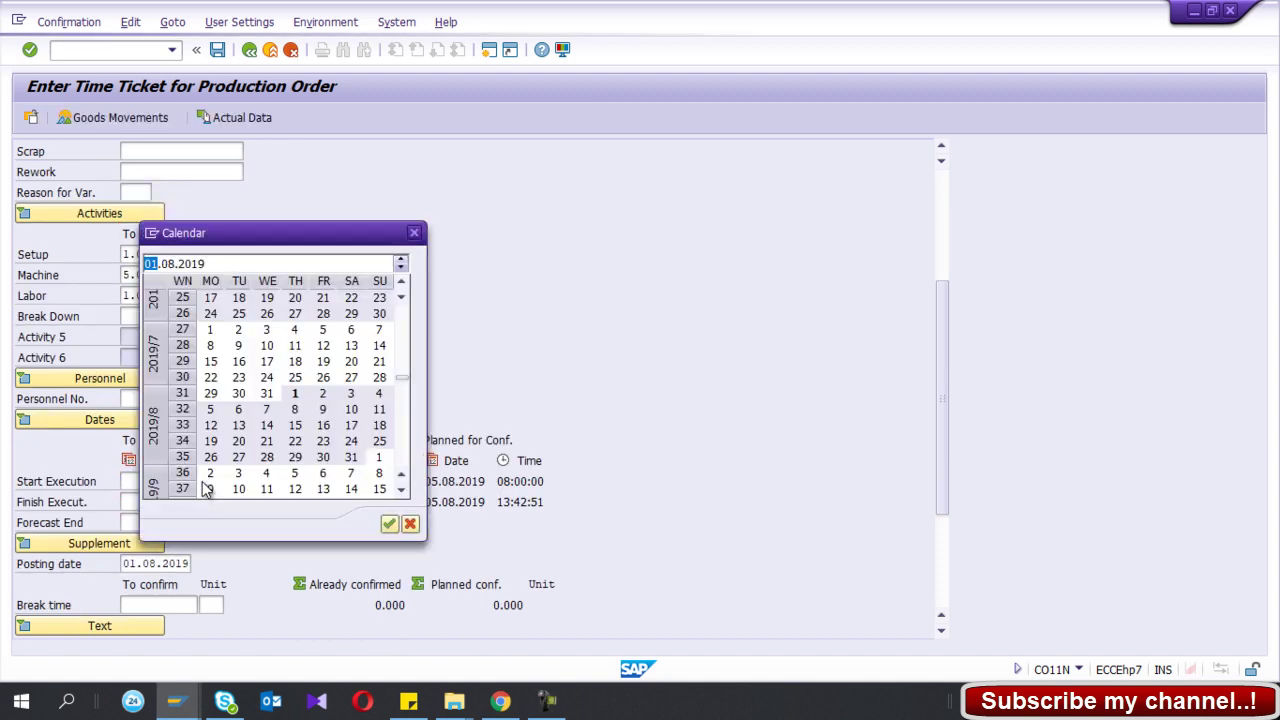
double_click(295, 395)
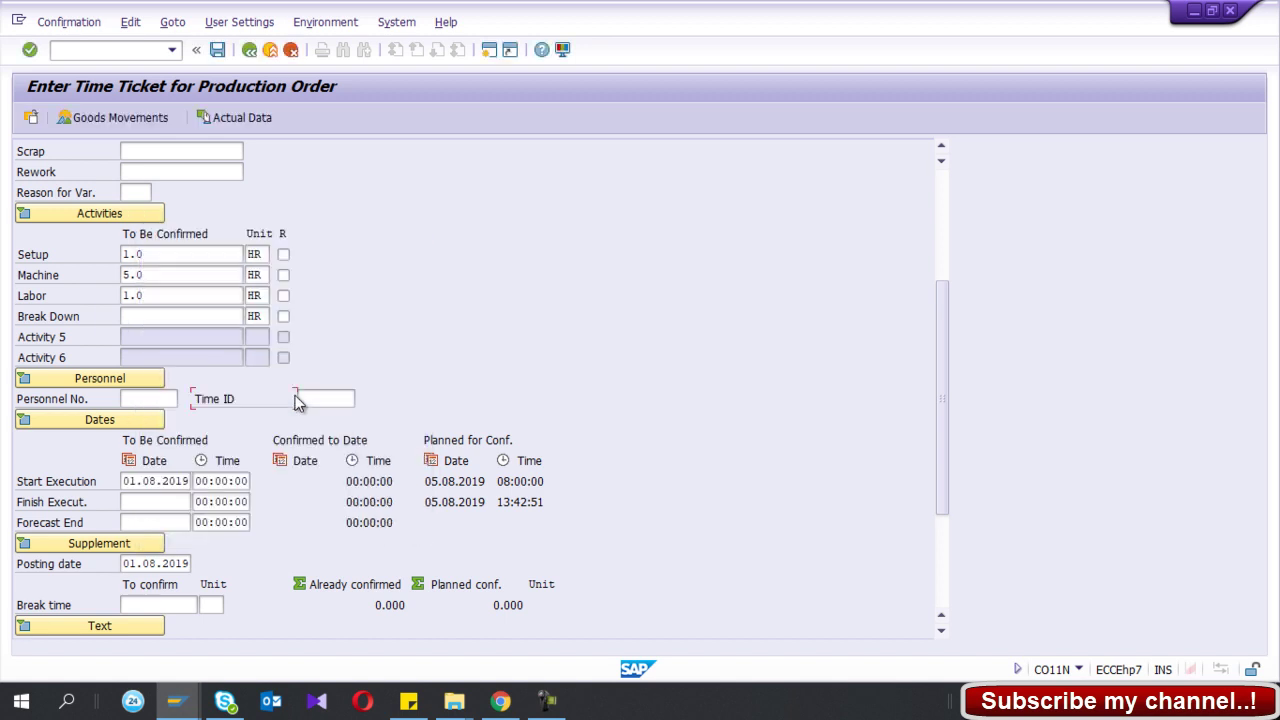
click(168, 503)
text(01.08.2019)
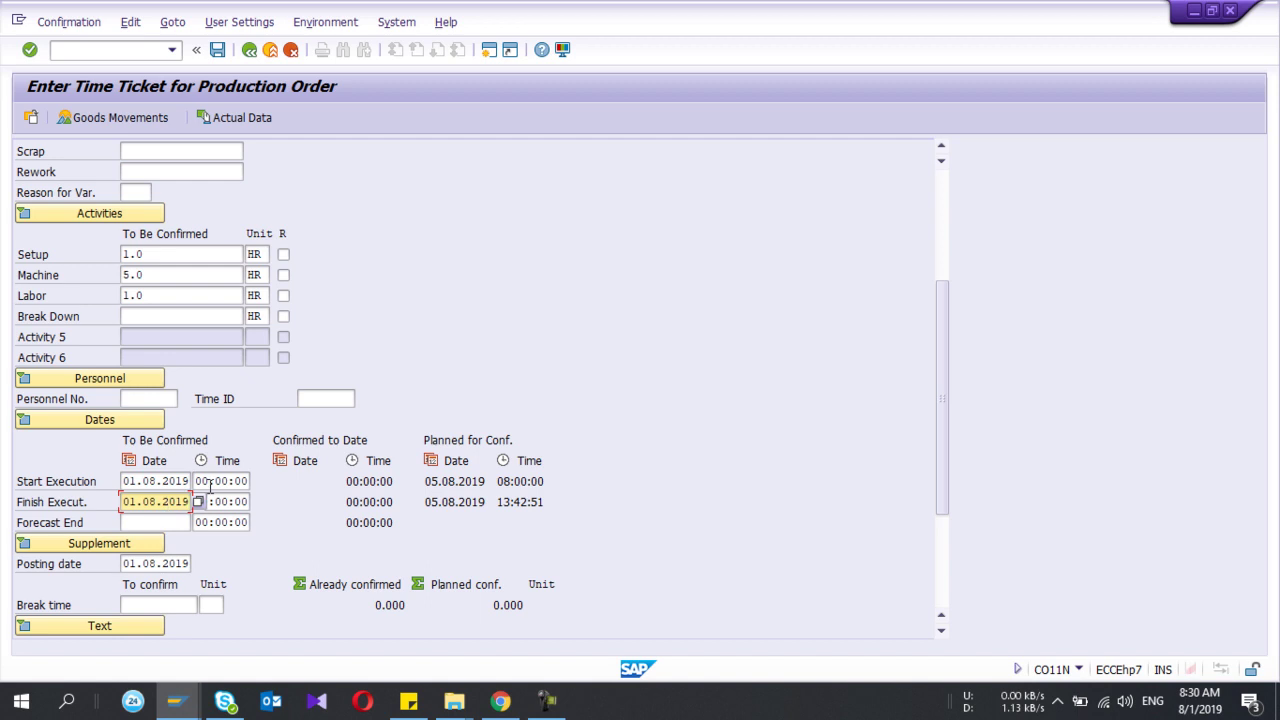
click(208, 482)
text(8)
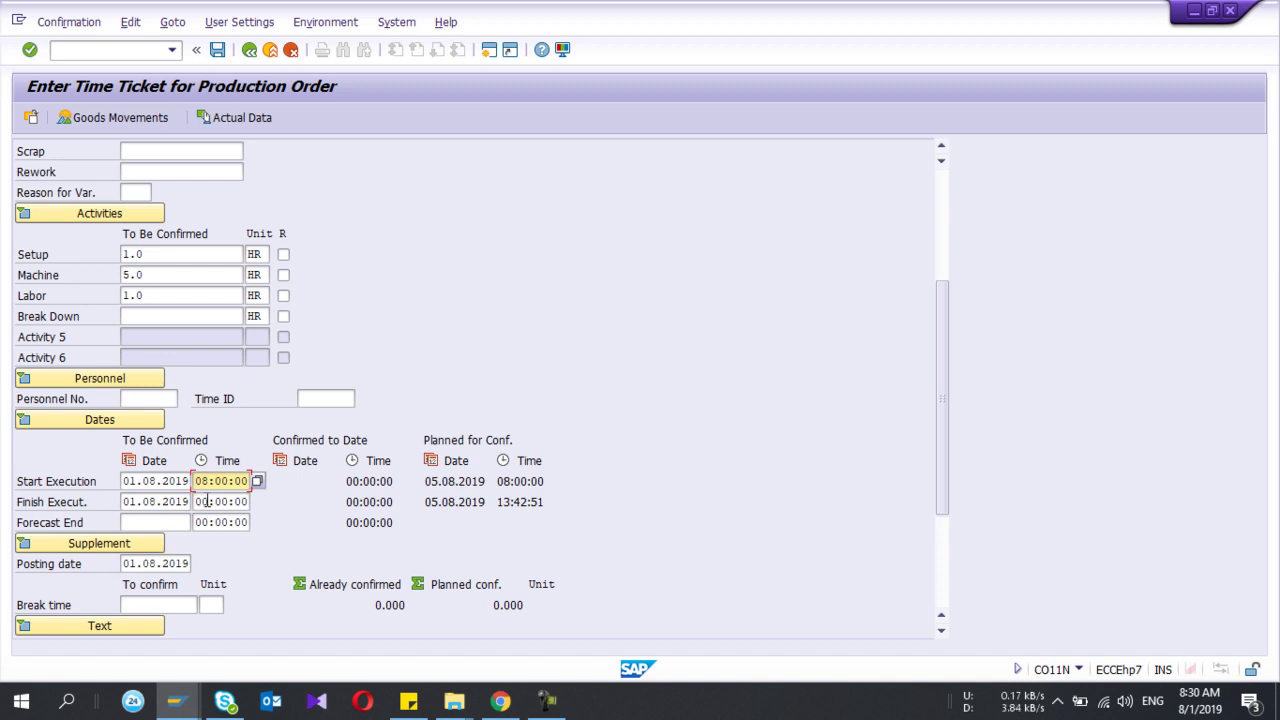
click(207, 501)
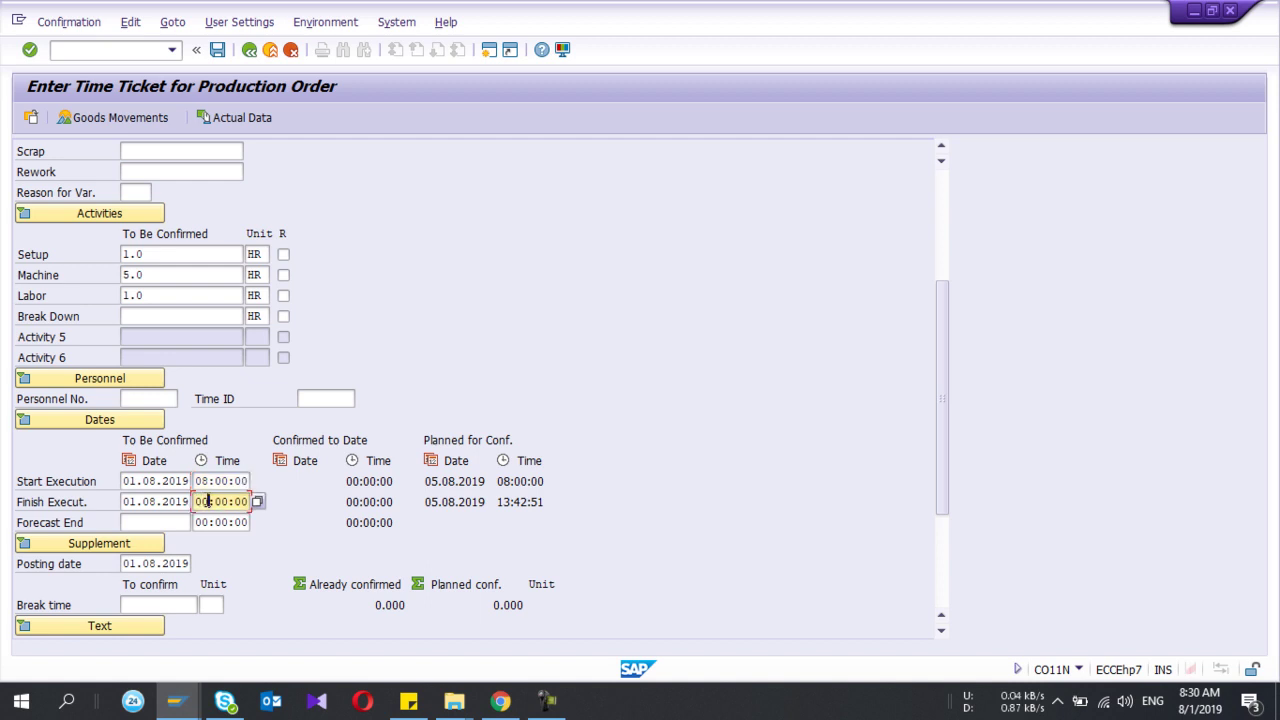
key(Delete)
text(9)
Change both execution dates to 01.07.2019 and the finish time to 15:00.
click(152, 482)
text(7)
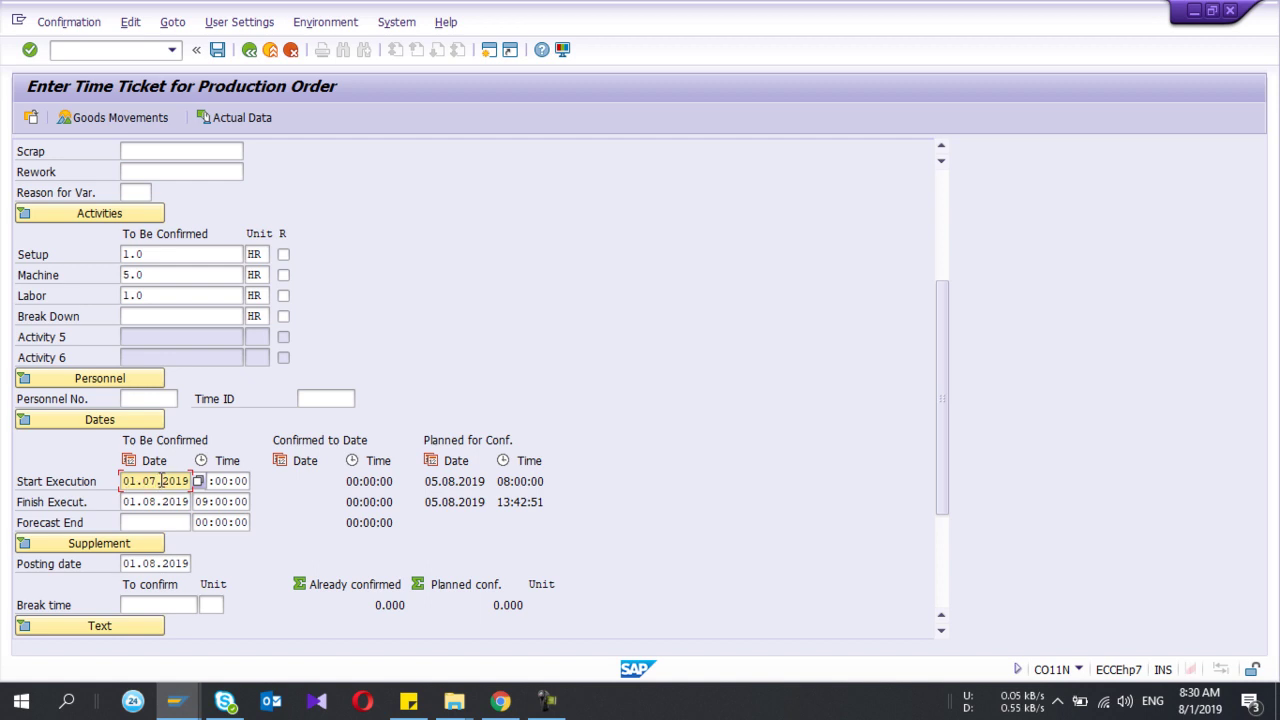
click(157, 500)
key(BackSpace)
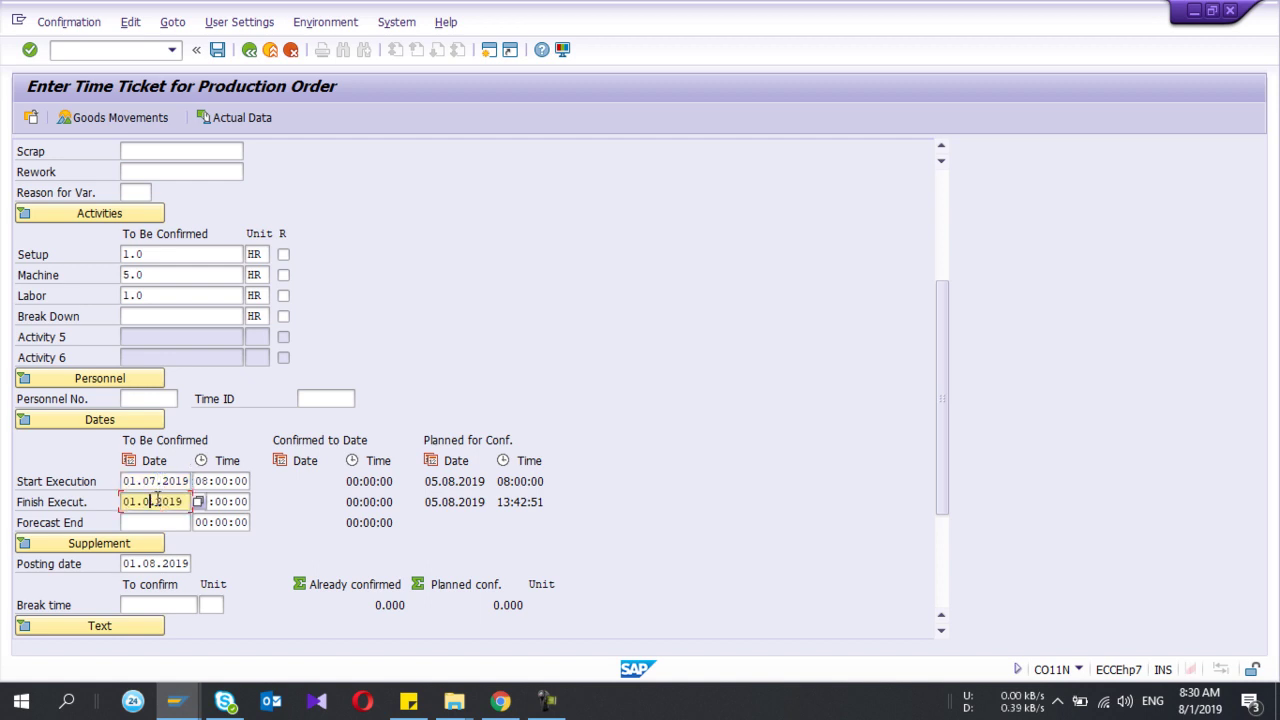
text(7)
click(215, 481)
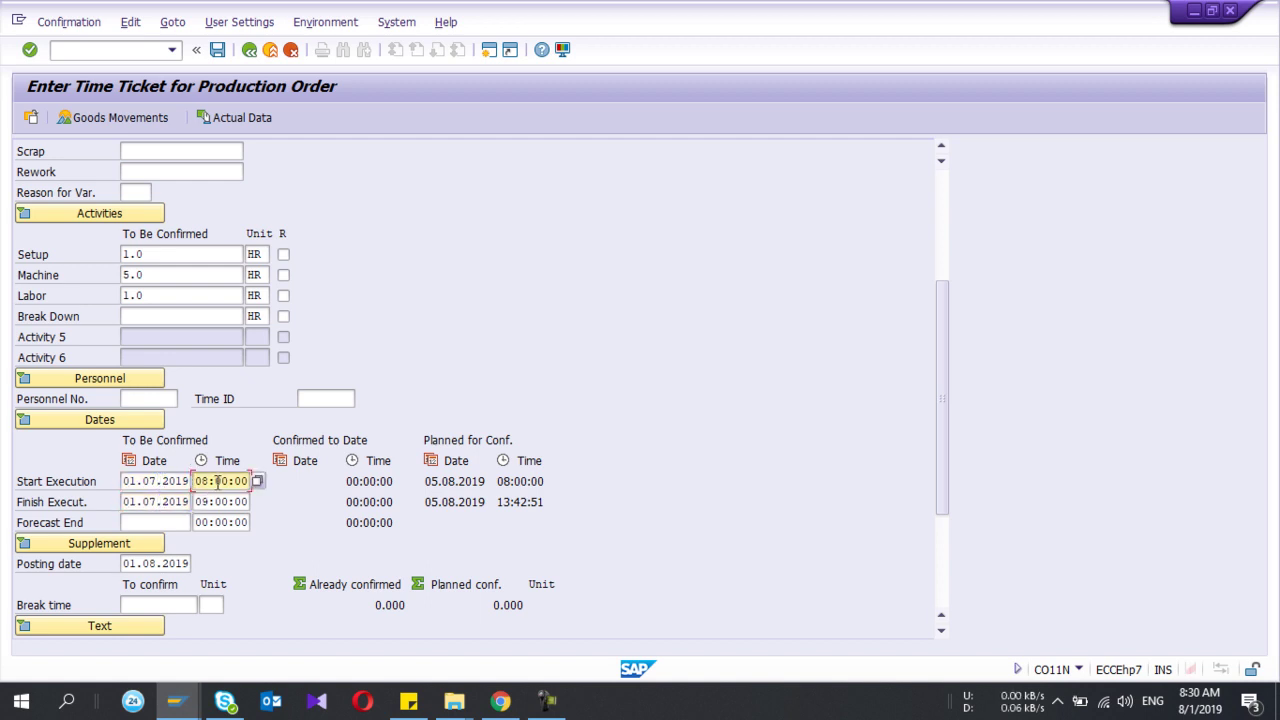
click(209, 503)
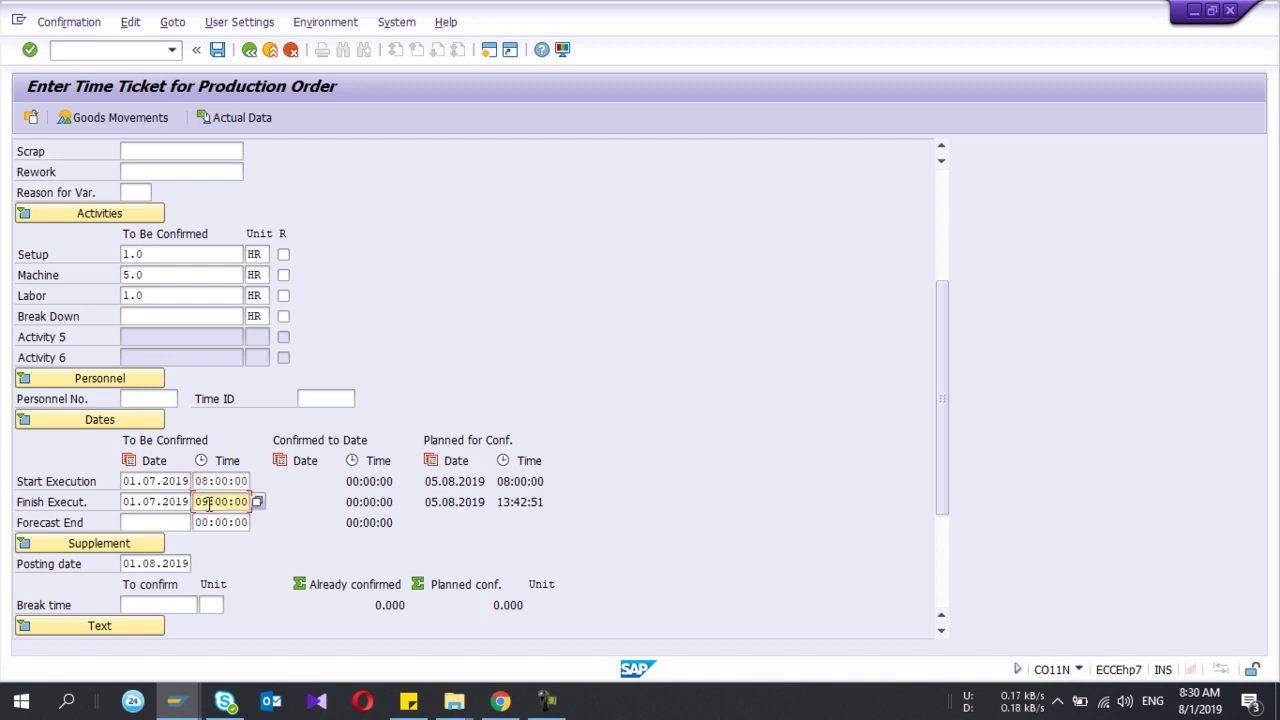
drag(209, 503, 195, 503)
key(Delete)
text(15)
Change both execution dates to 31.07.2019 and accept the release-date warning.
click(133, 117)
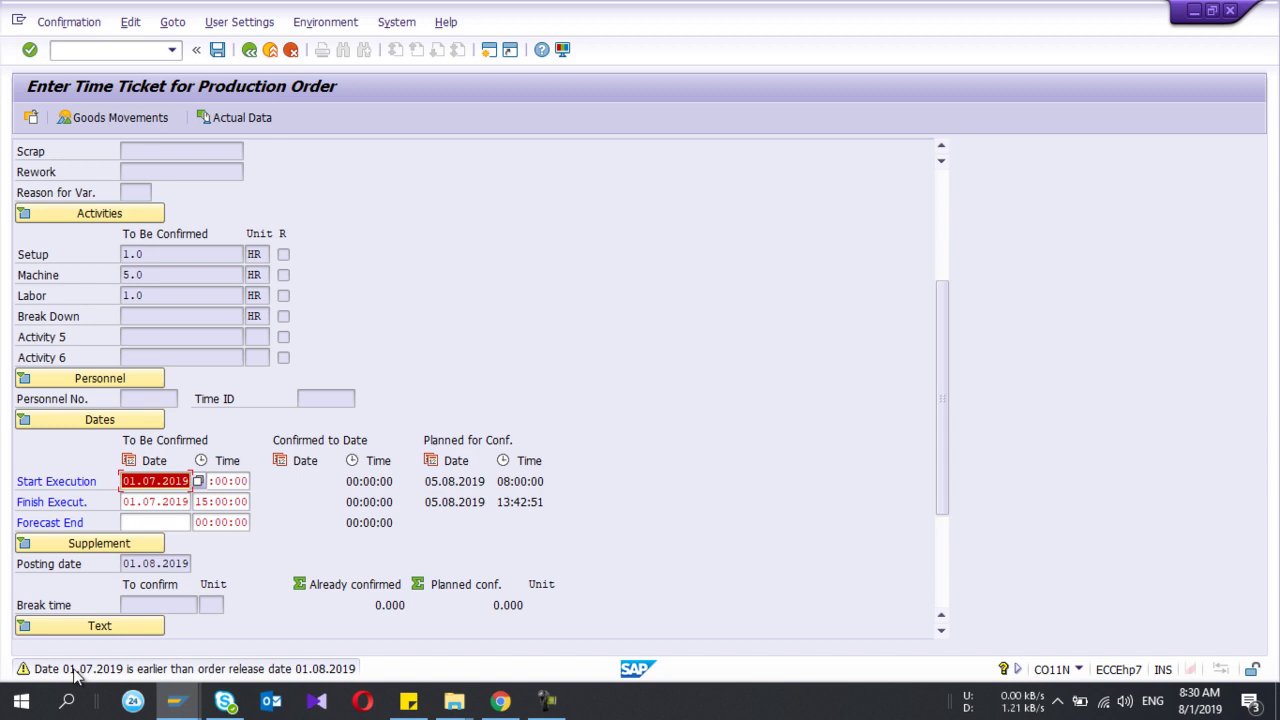
click(130, 480)
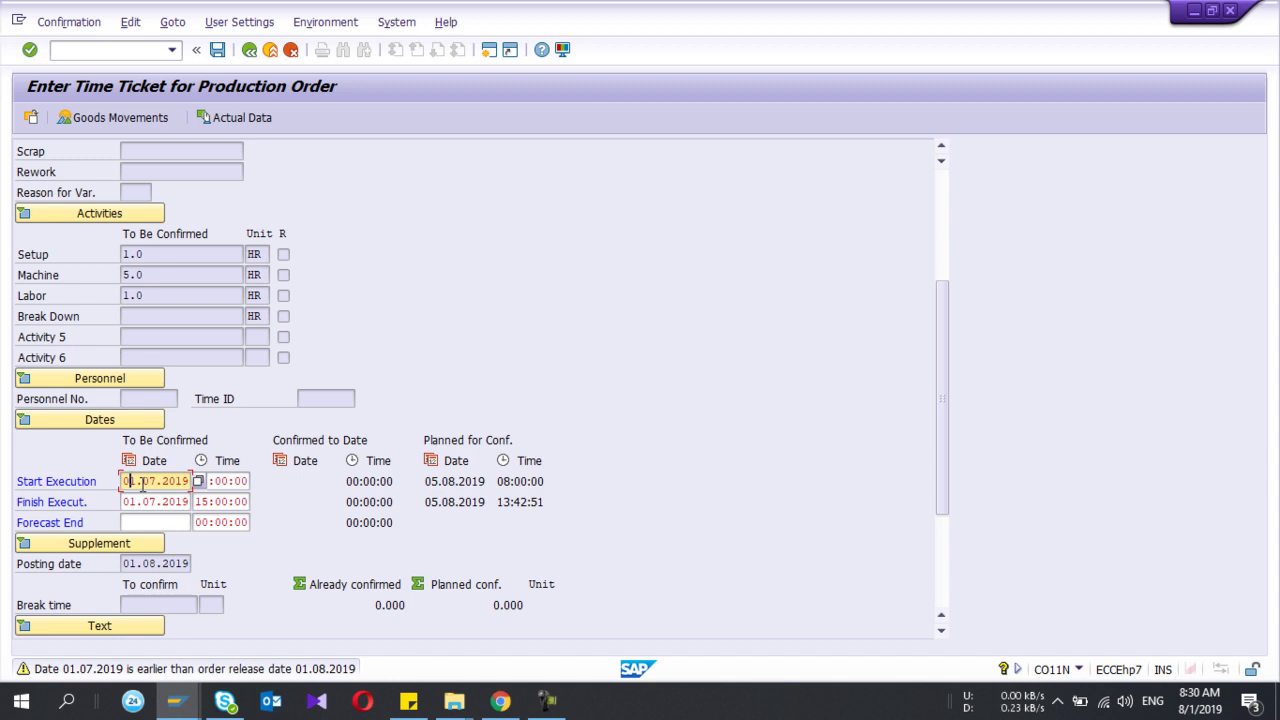
key(BackSpace)
text(3)
key(Return)
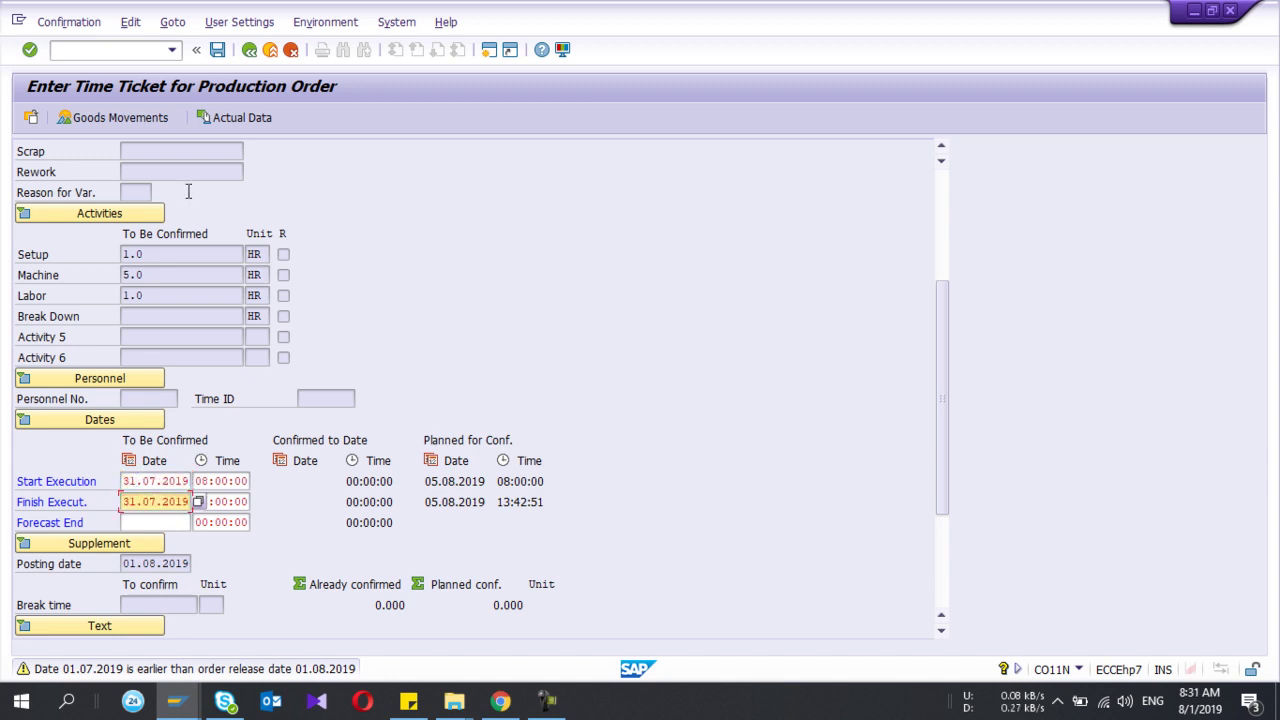
key(Return)
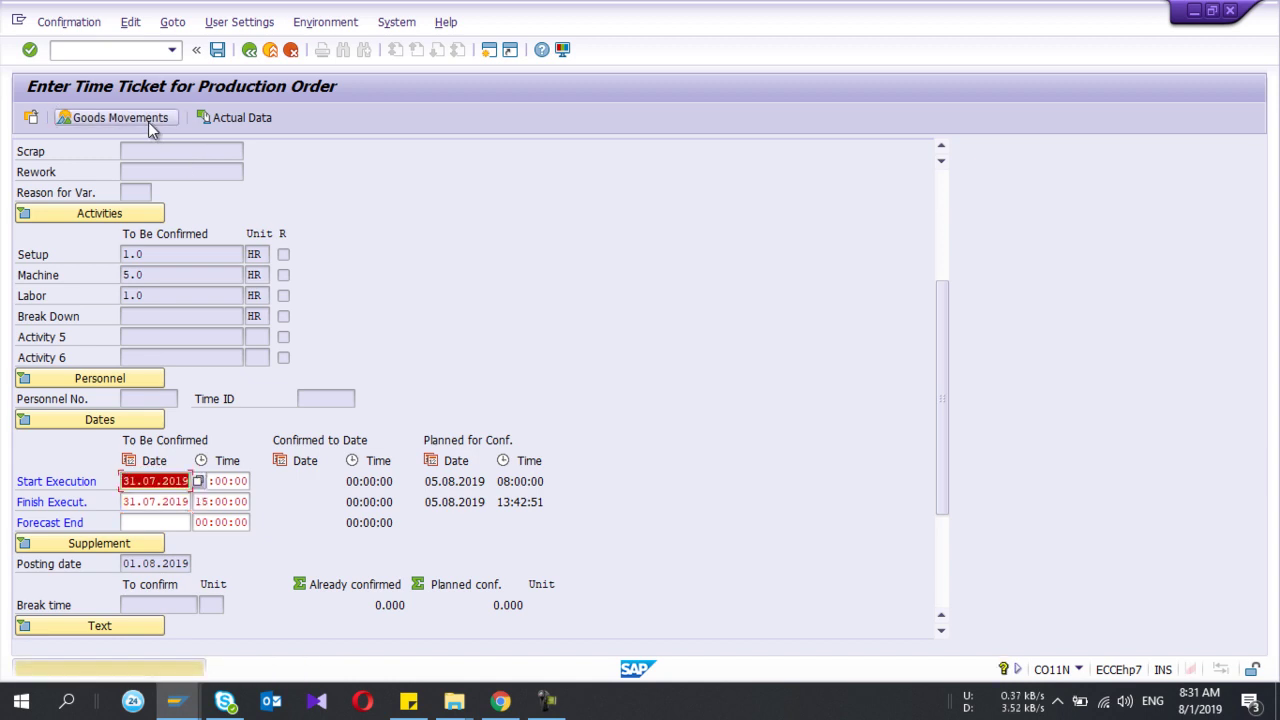
key(Return)
key(Return)
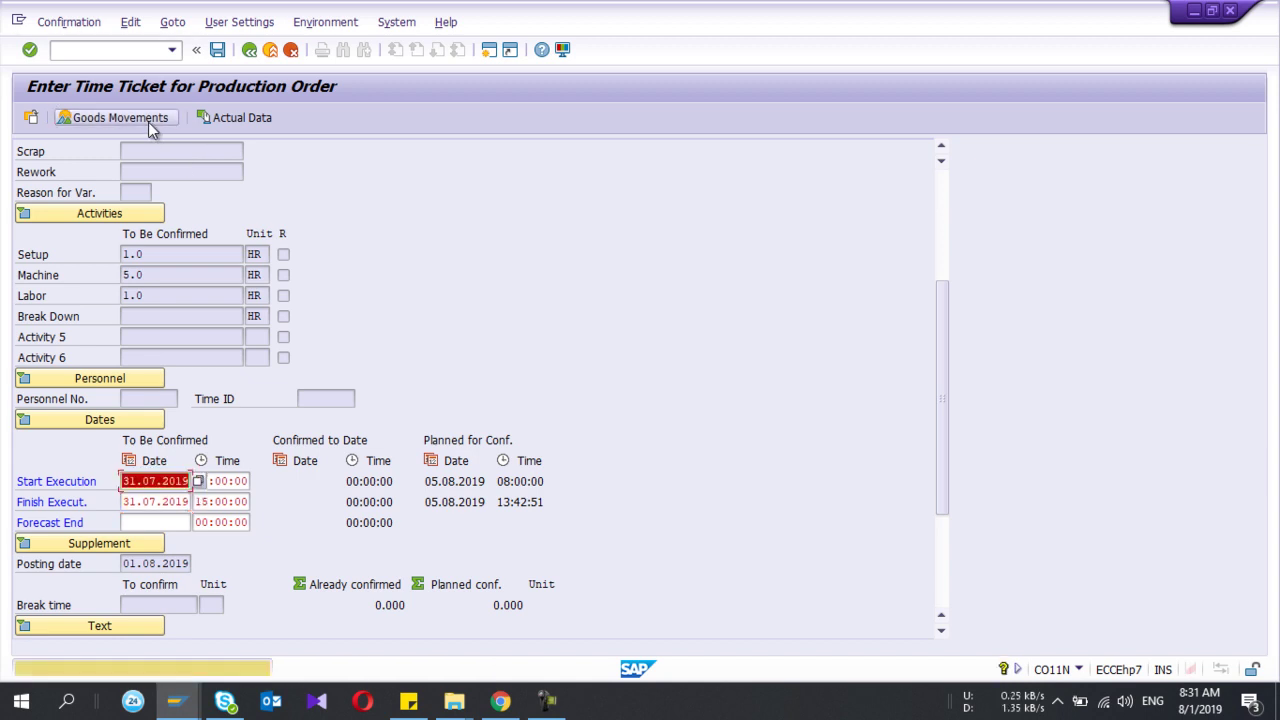
In Goods Movements, set storage location 0030 Spare Parts for ZRO2101's 101 receipt.
click(150, 122)
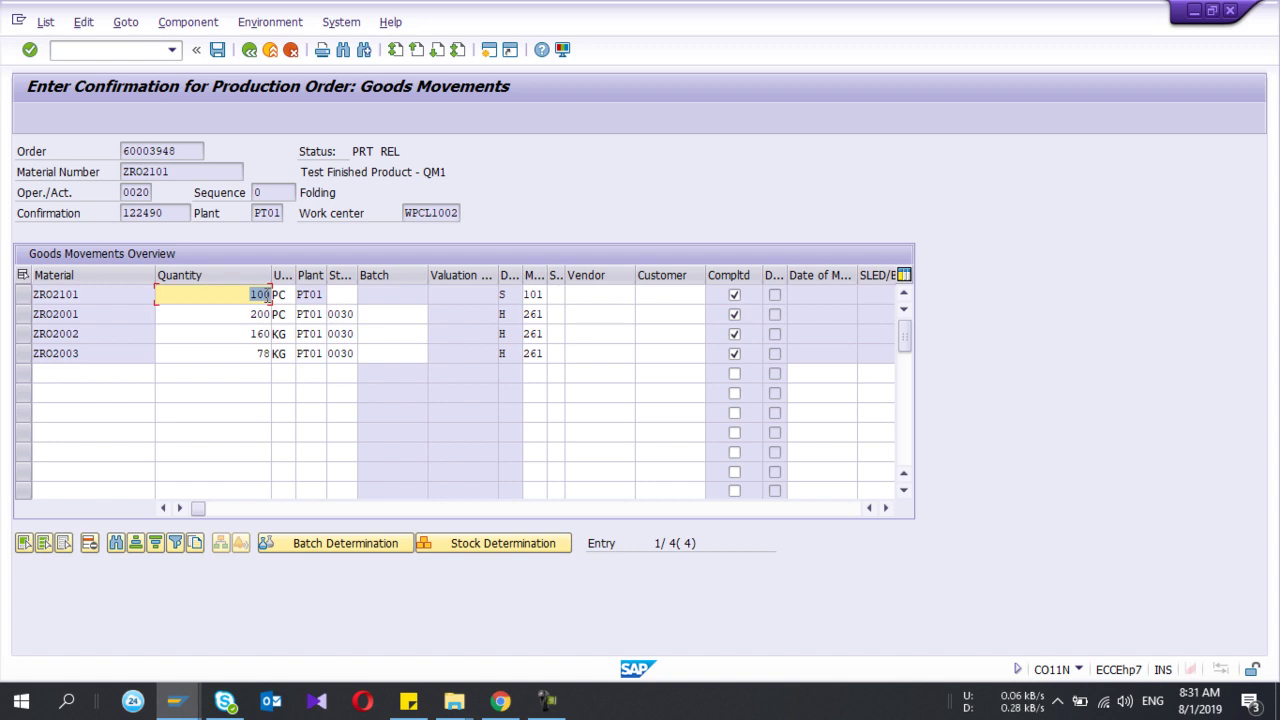
click(23, 294)
click(532, 294)
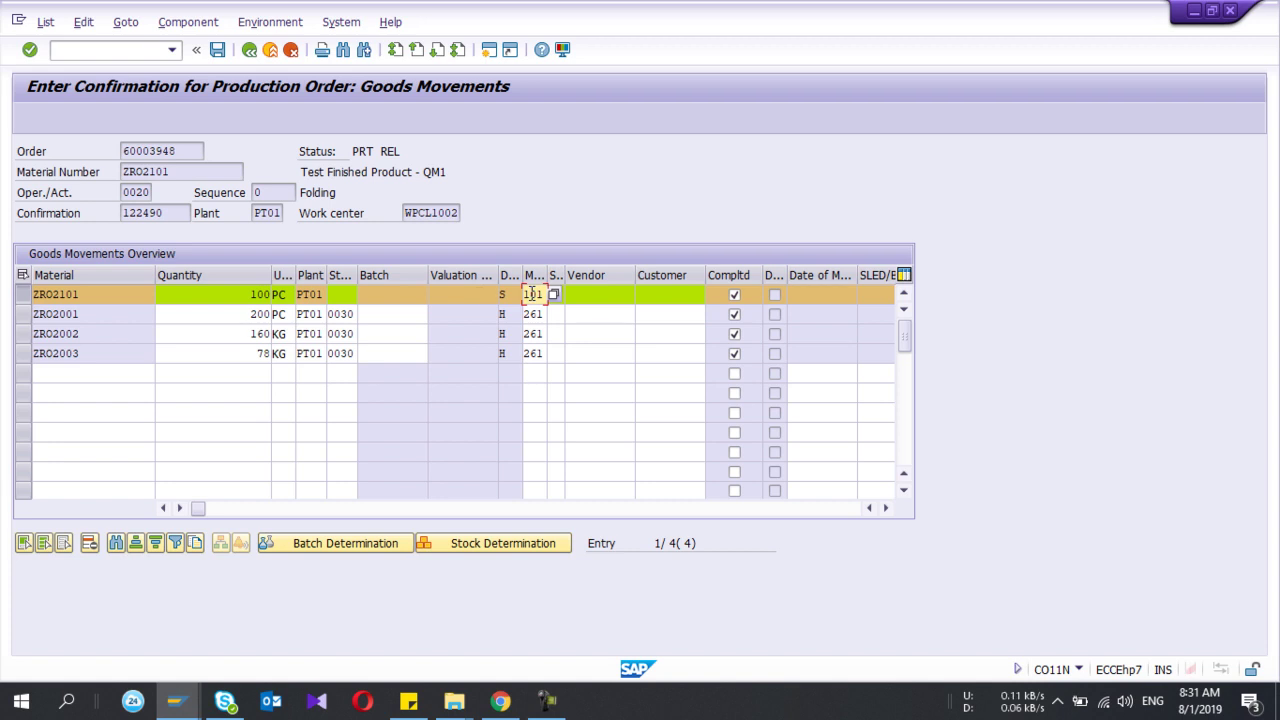
click(25, 295)
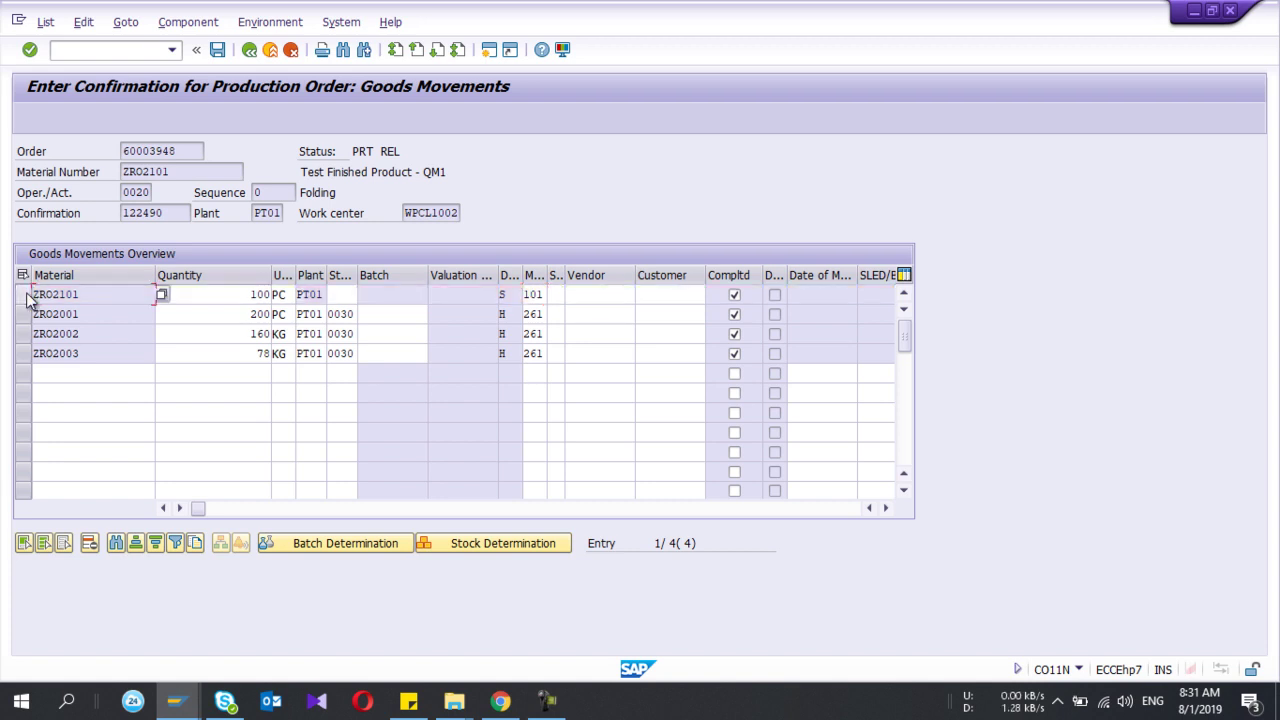
click(346, 296)
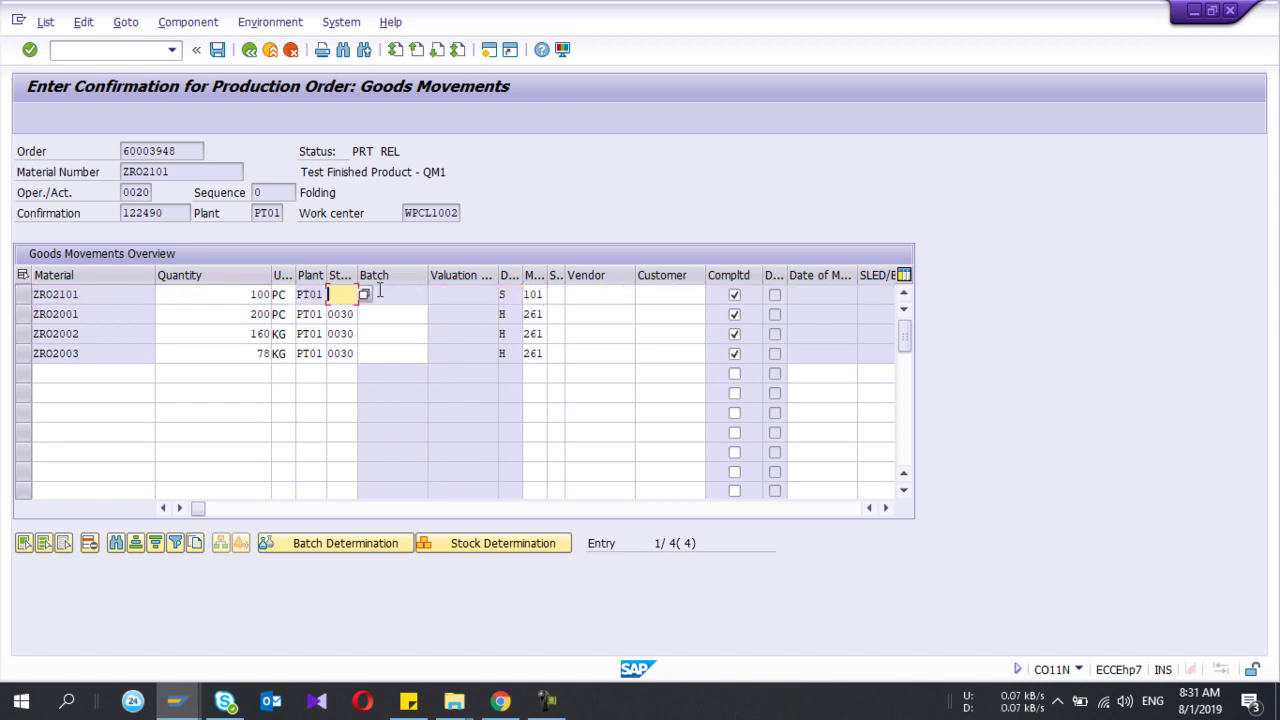
click(365, 296)
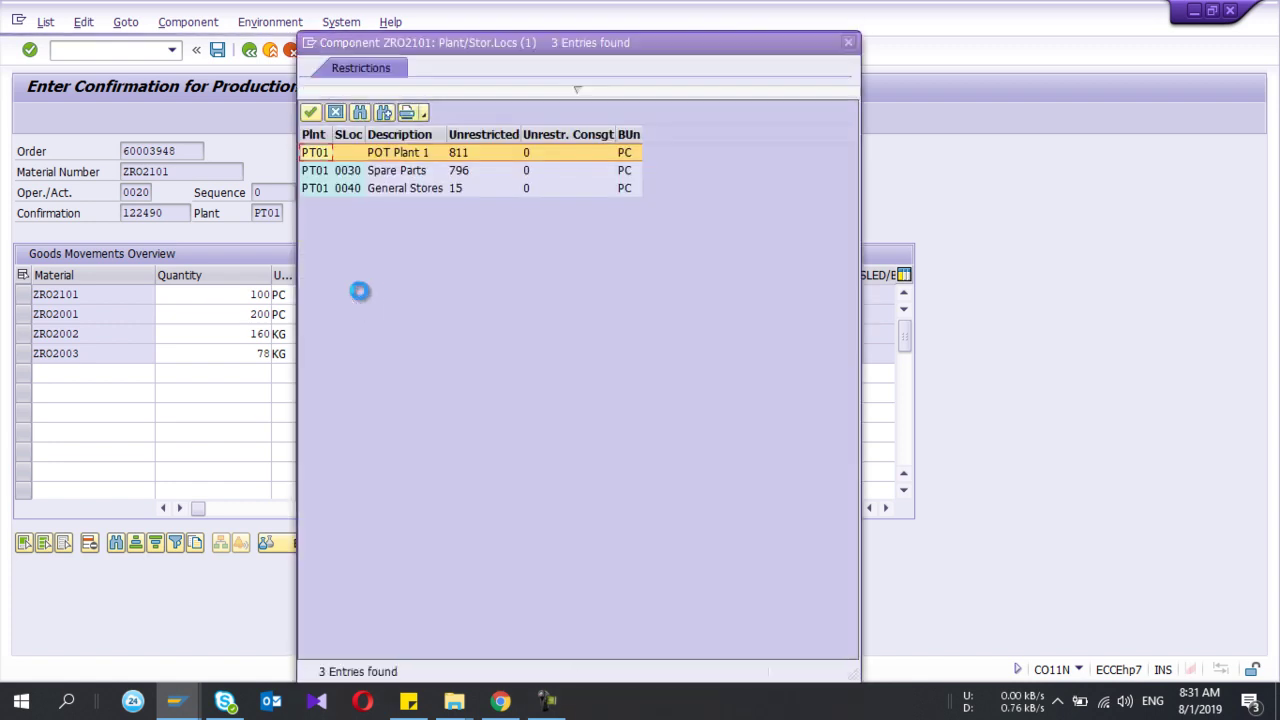
double_click(353, 172)
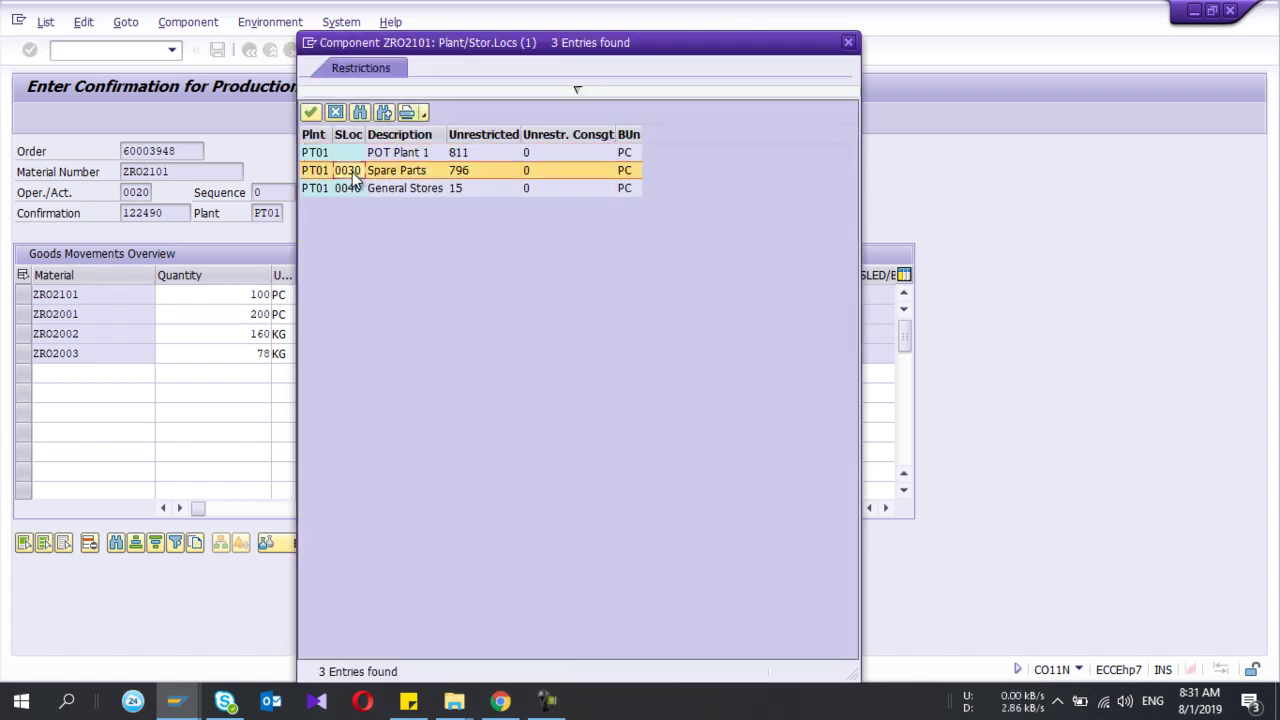
drag(357, 274, 366, 274)
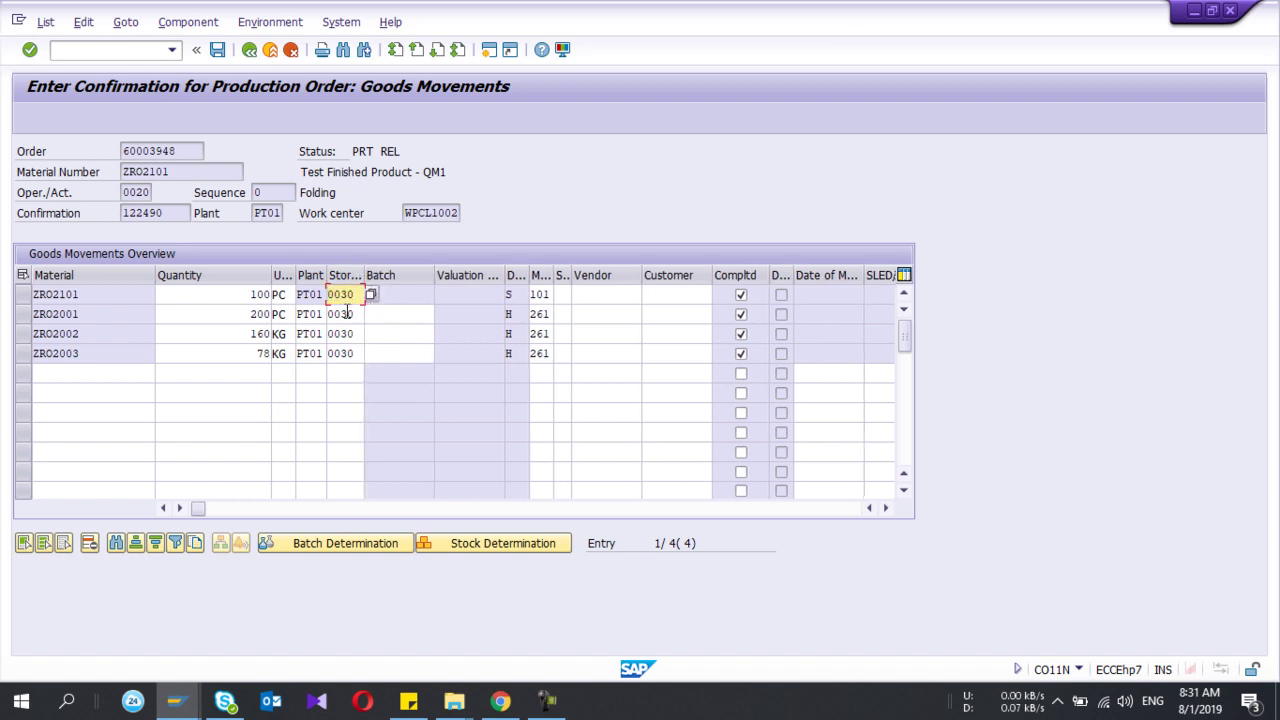
click(347, 314)
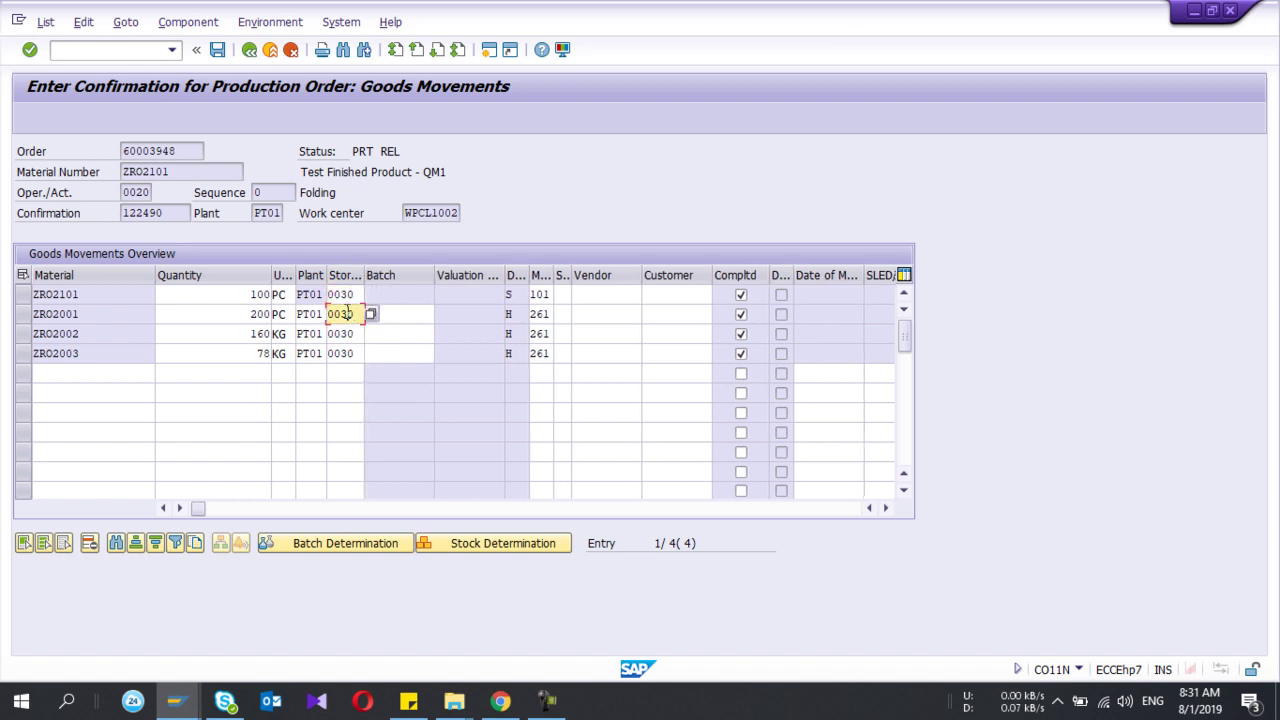
Pick batch 00300 for component ZRO2001 from the batch stock list.
click(22, 314)
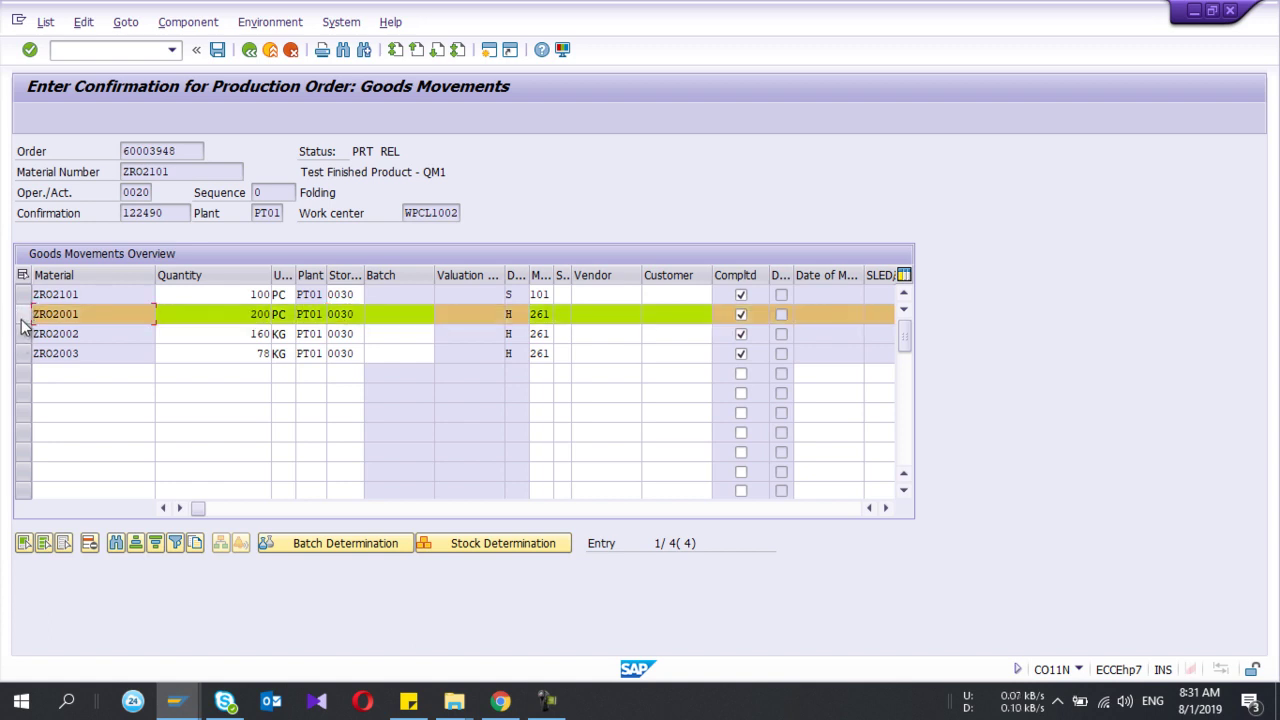
click(22, 318)
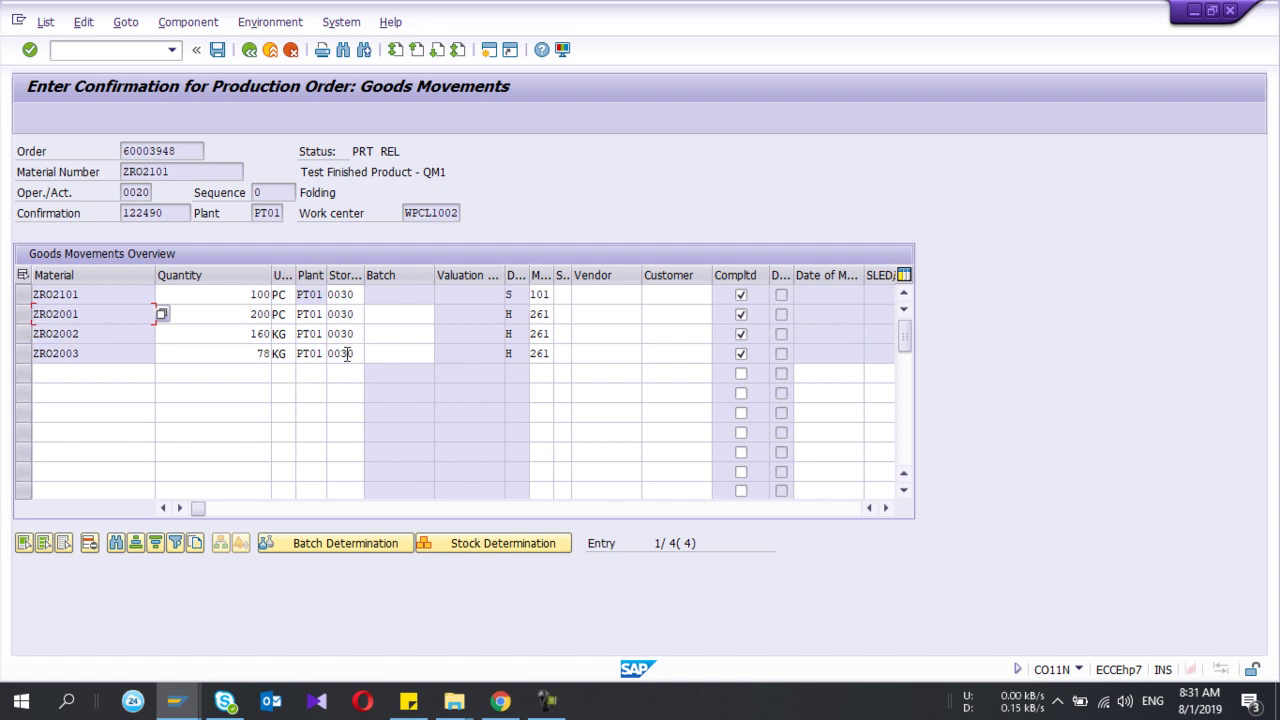
click(402, 315)
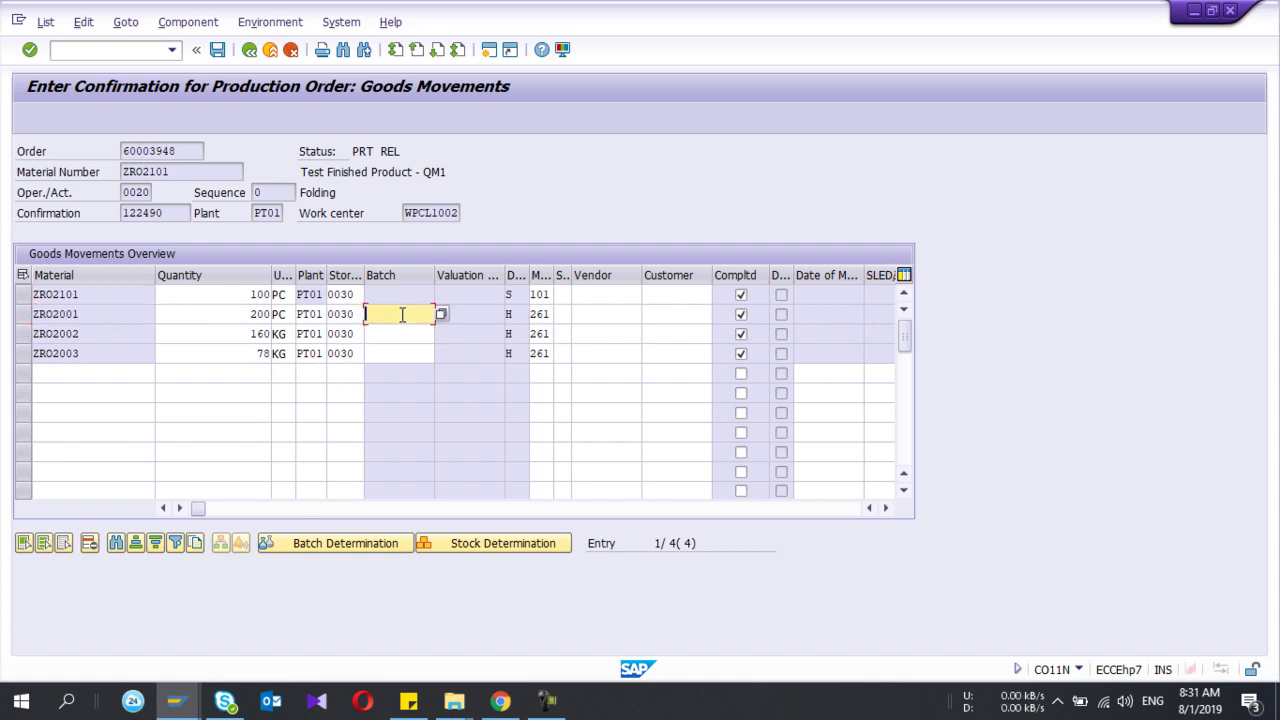
click(341, 314)
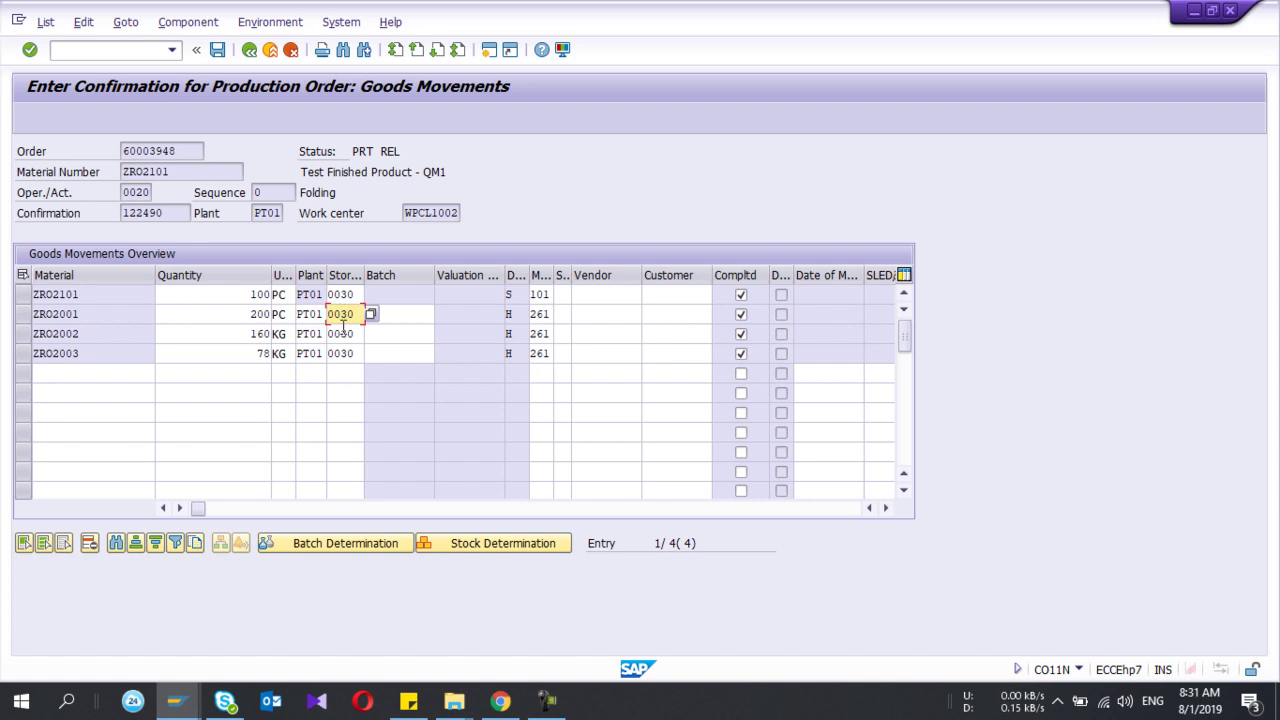
click(404, 315)
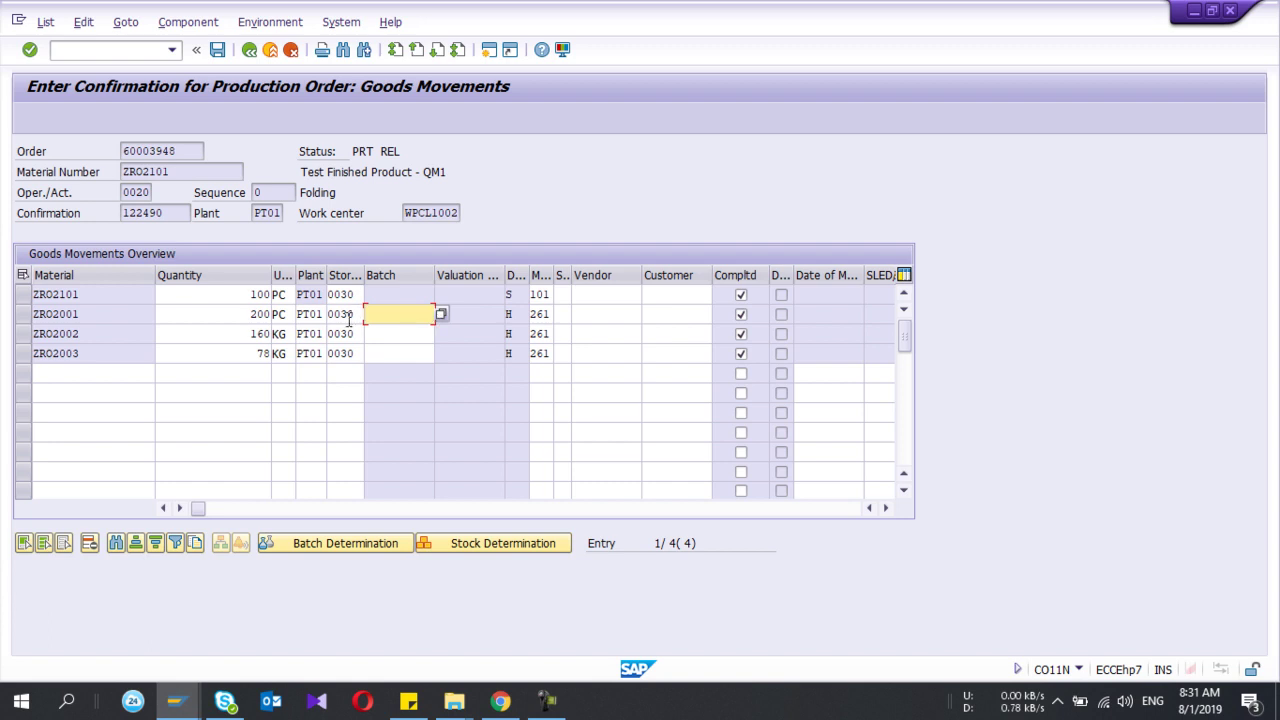
click(438, 314)
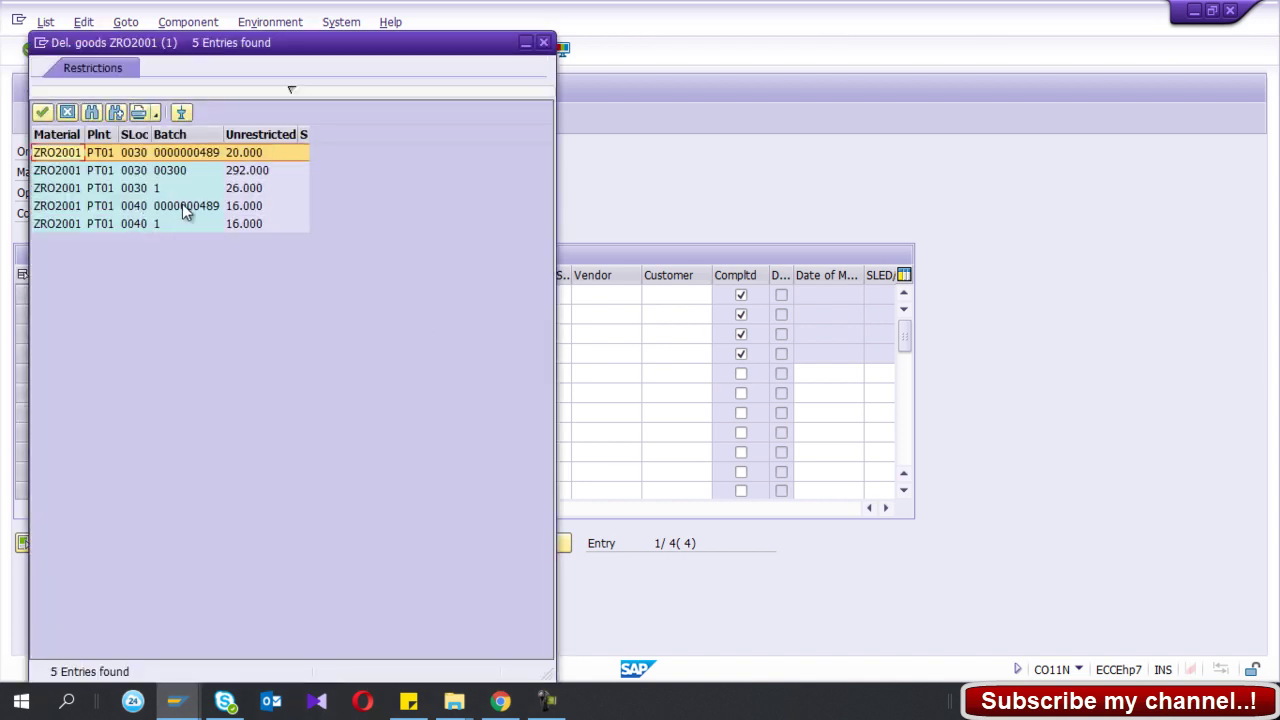
double_click(172, 176)
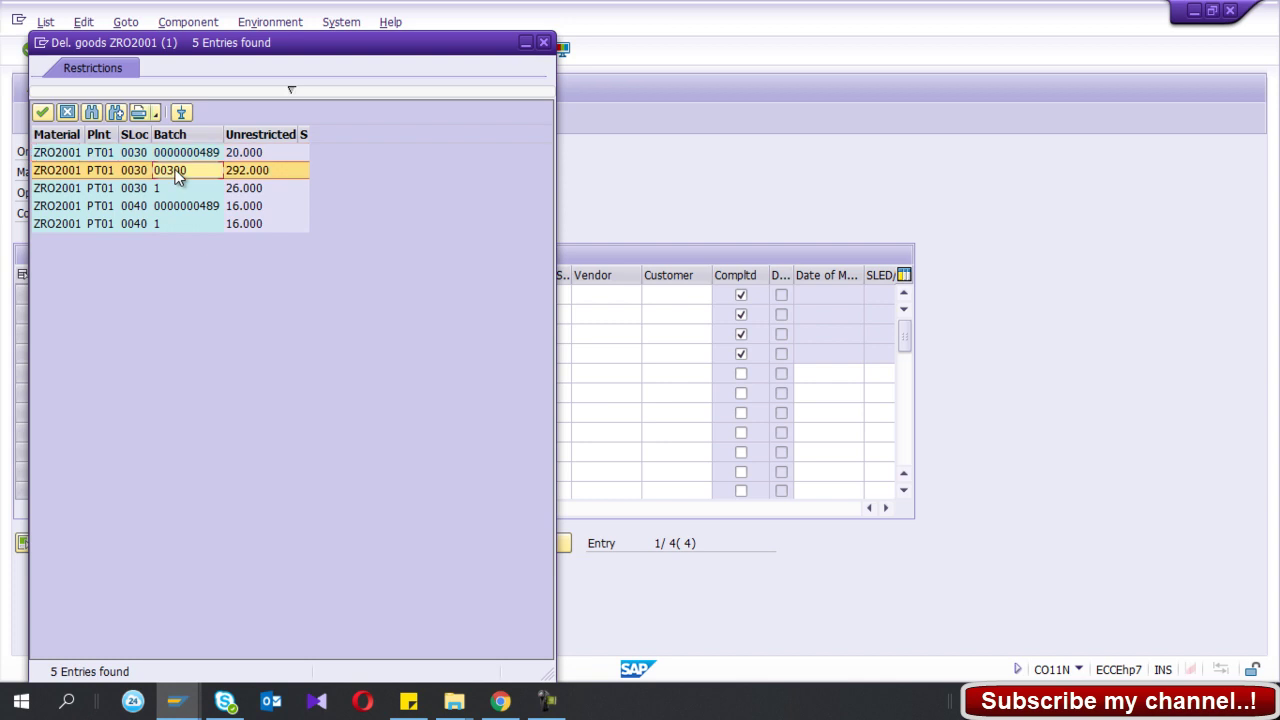
click(406, 333)
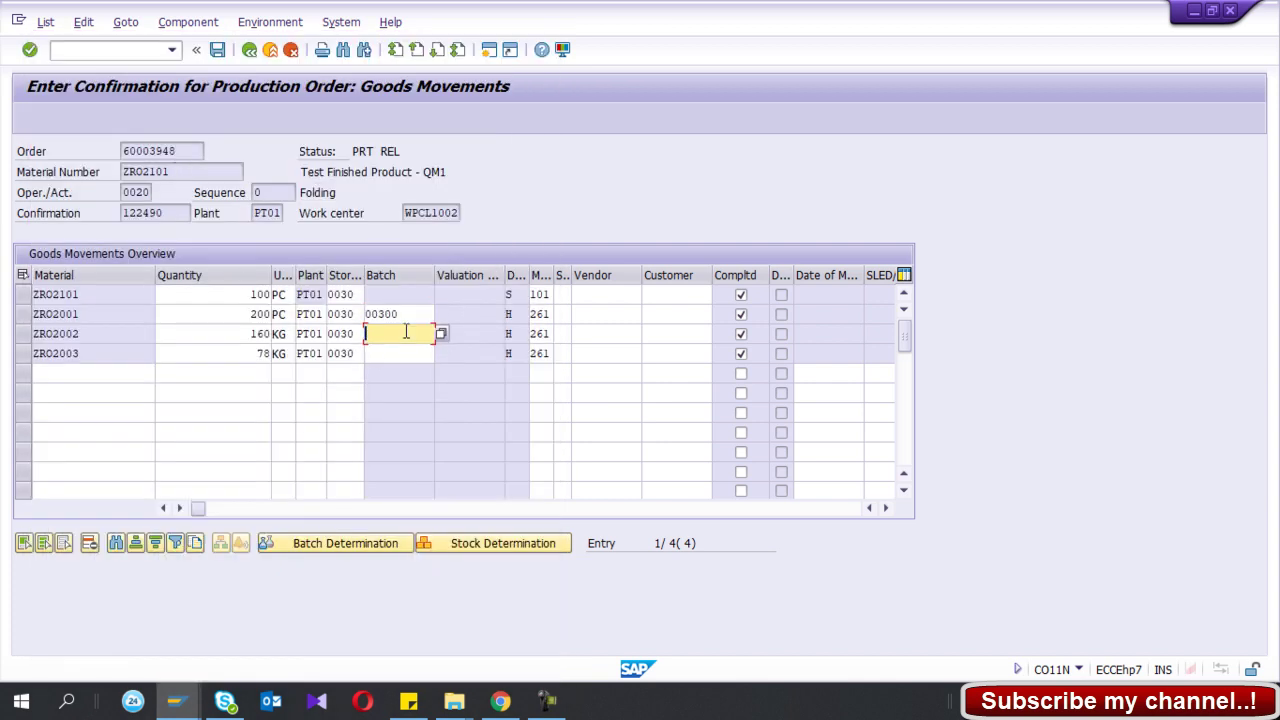
click(442, 335)
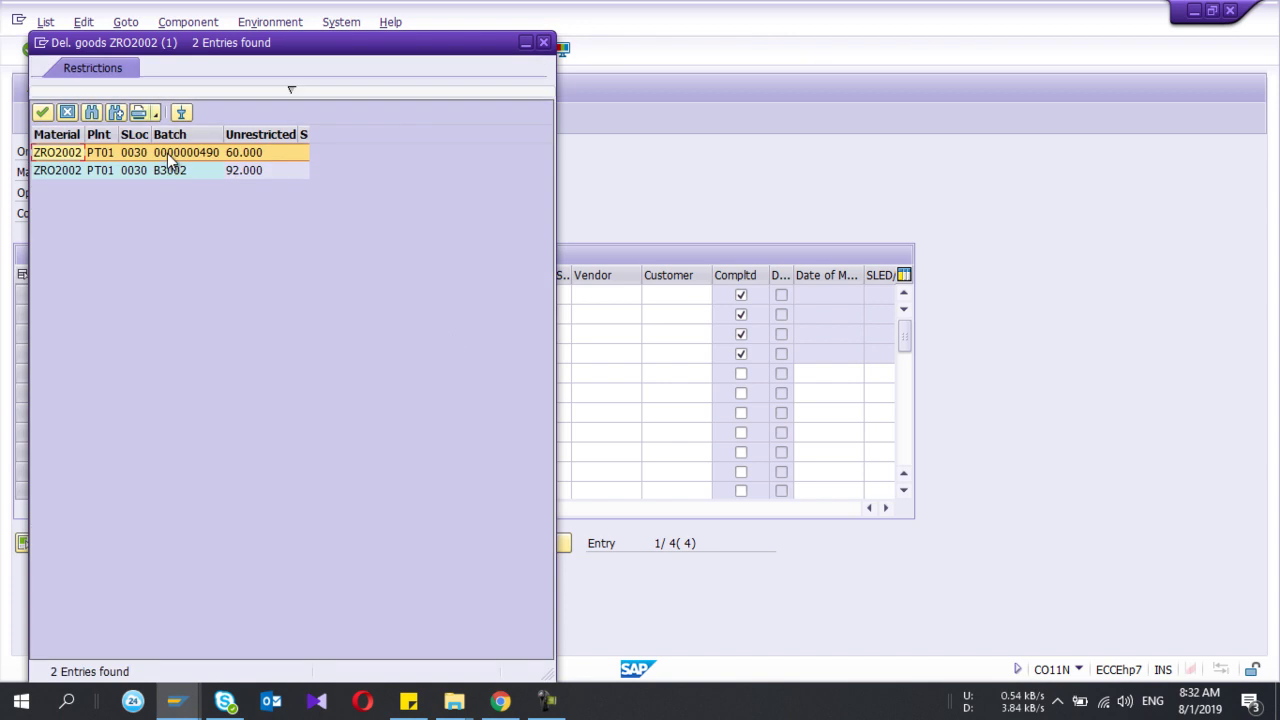
double_click(170, 153)
click(251, 333)
double_click(257, 333)
text(30)
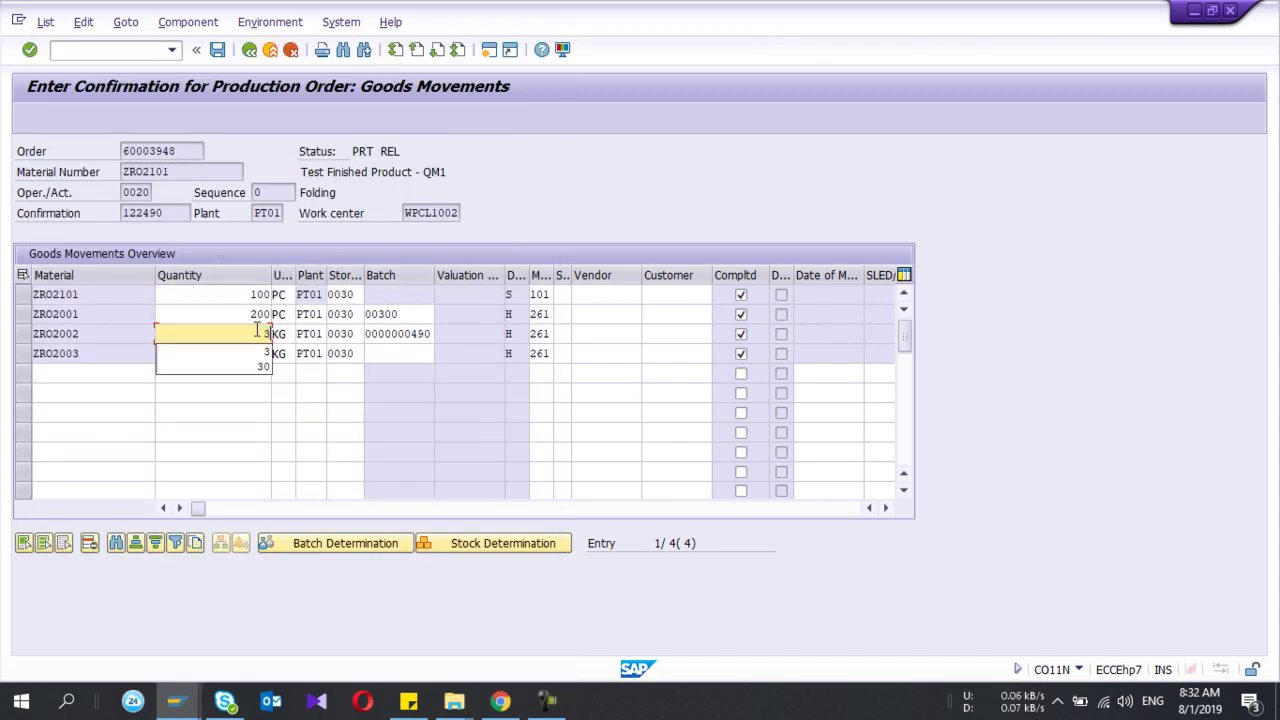
click(432, 354)
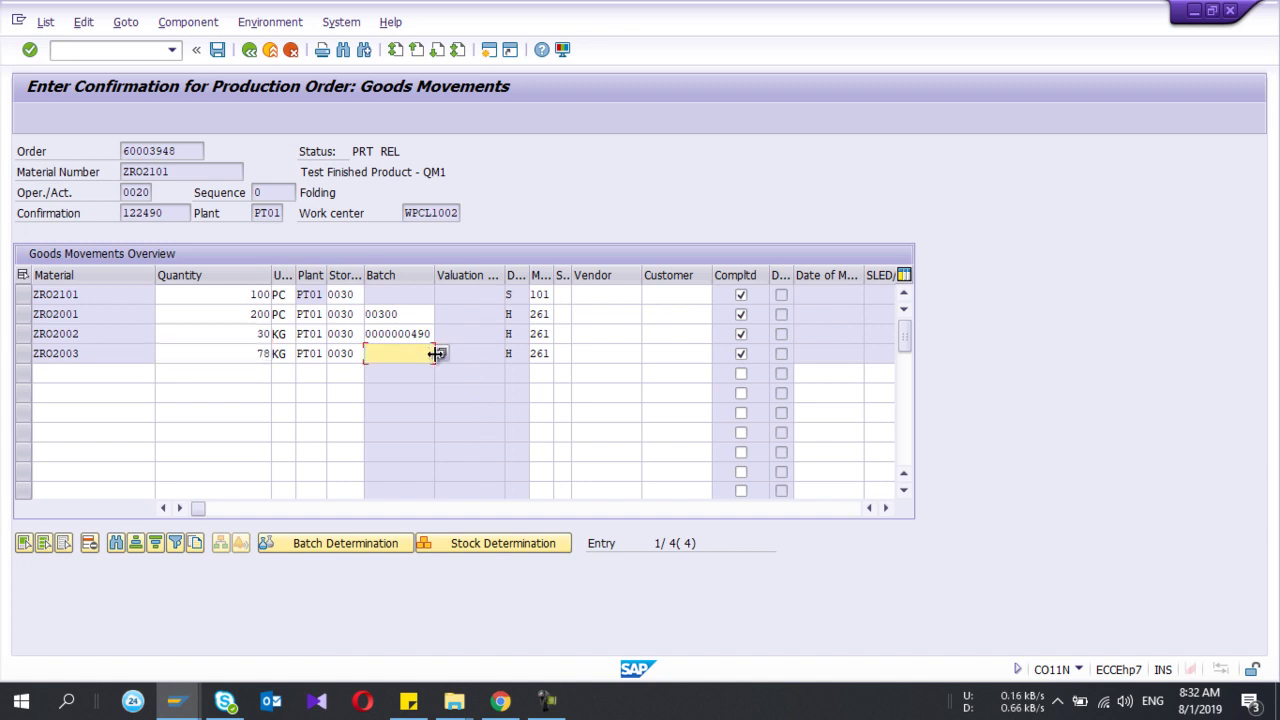
click(436, 353)
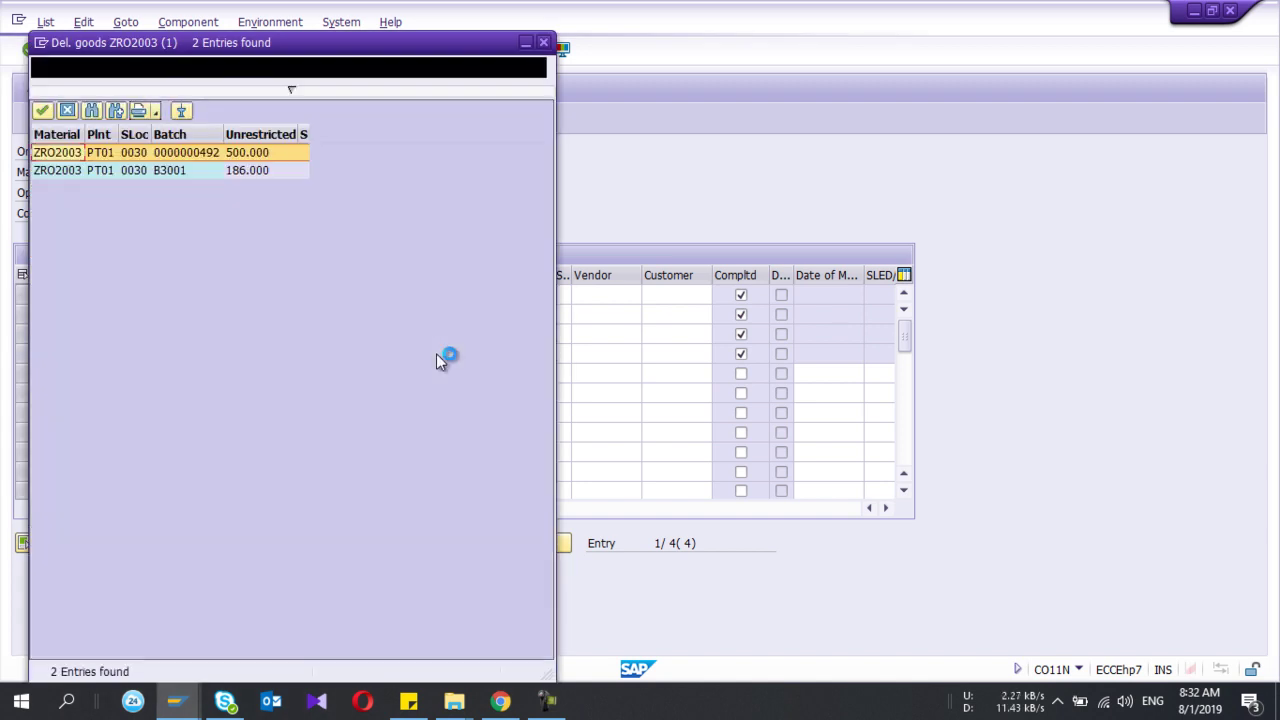
double_click(186, 152)
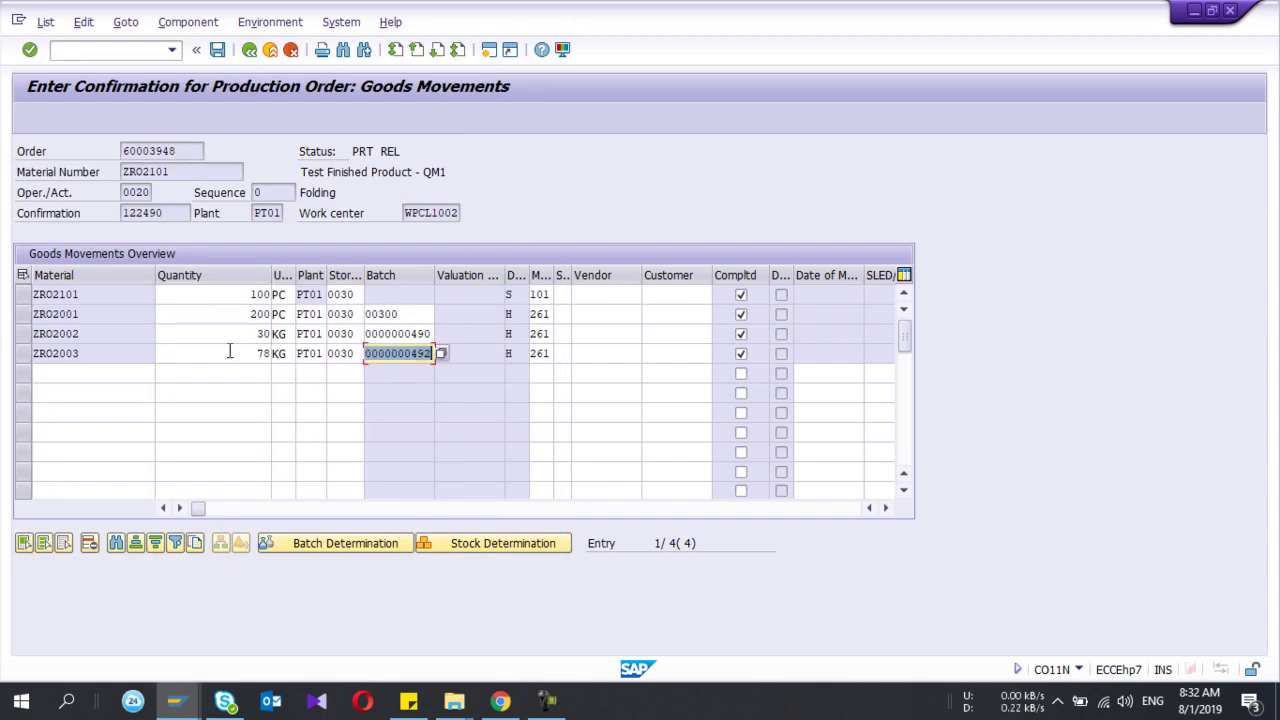
Save the operation 0020 confirmation with its goods movements.
click(217, 50)
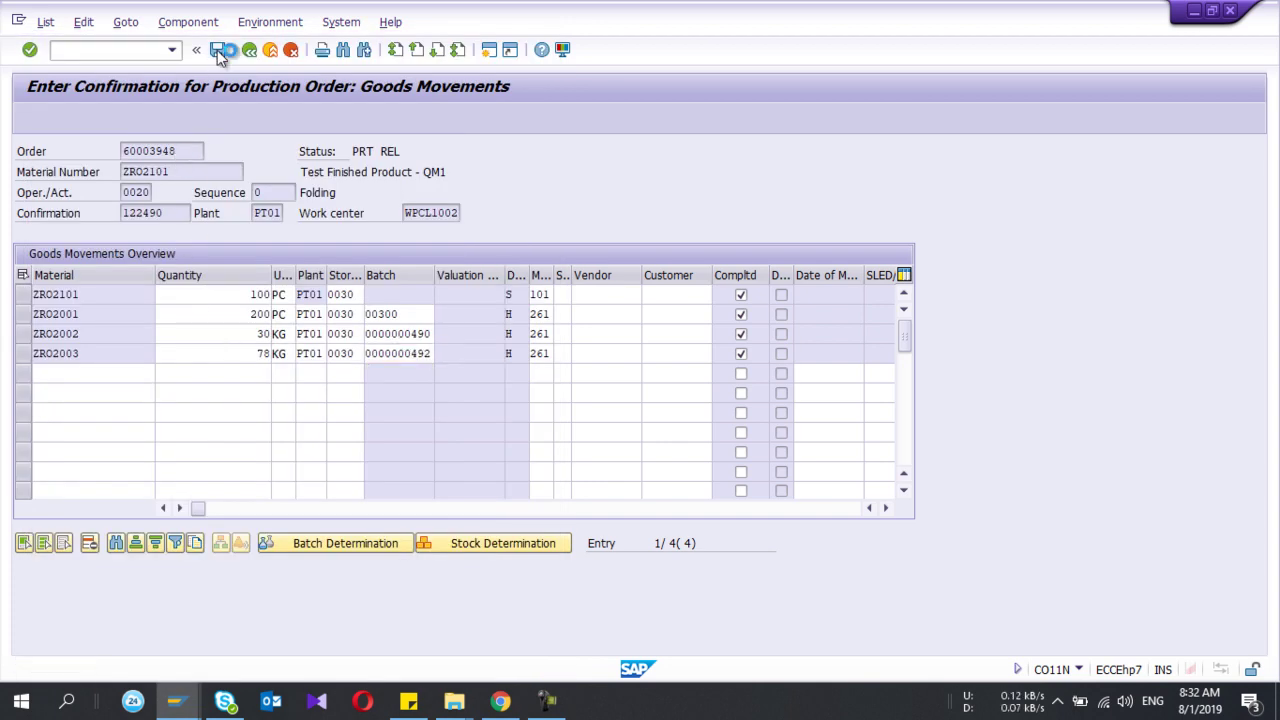